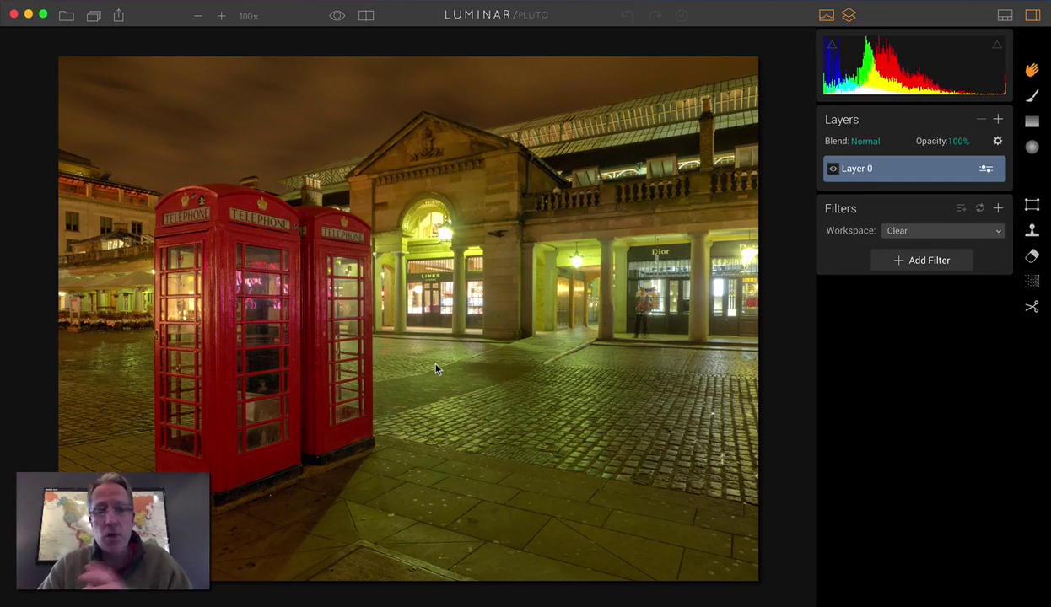
Hide the Histogram and Layers panels, then add Clarity, Color Temperature, Color Balance and Dramatic filters
left_click(827, 15)
left_click(849, 15)
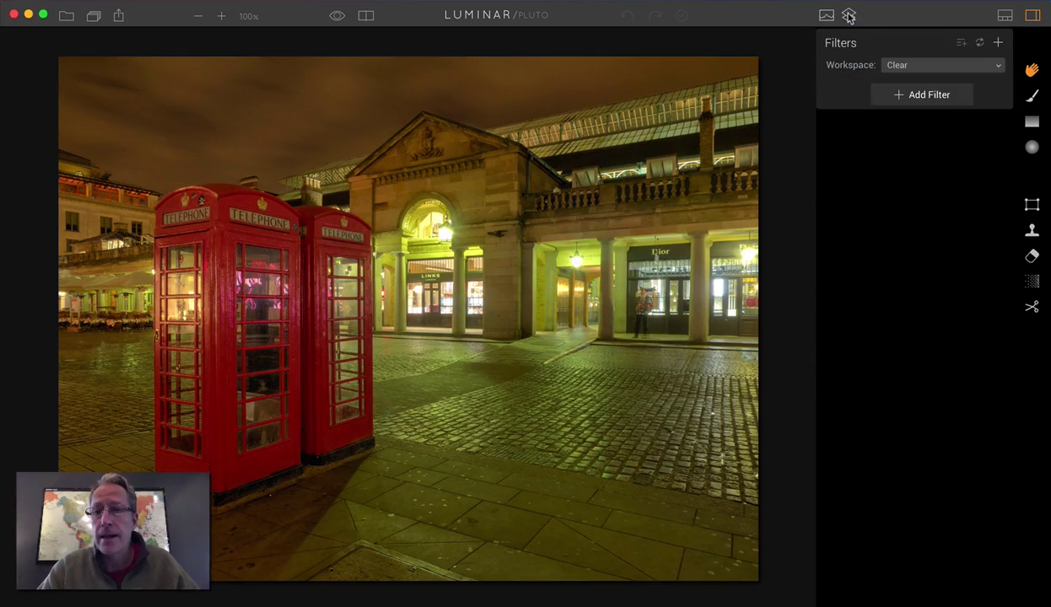
left_click(910, 95)
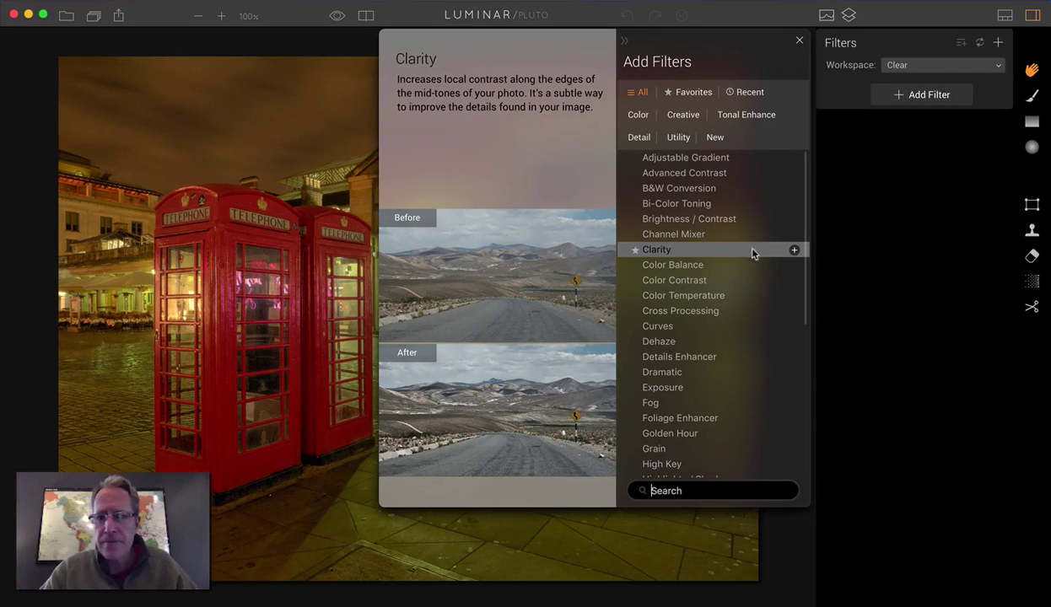
left_click(793, 251)
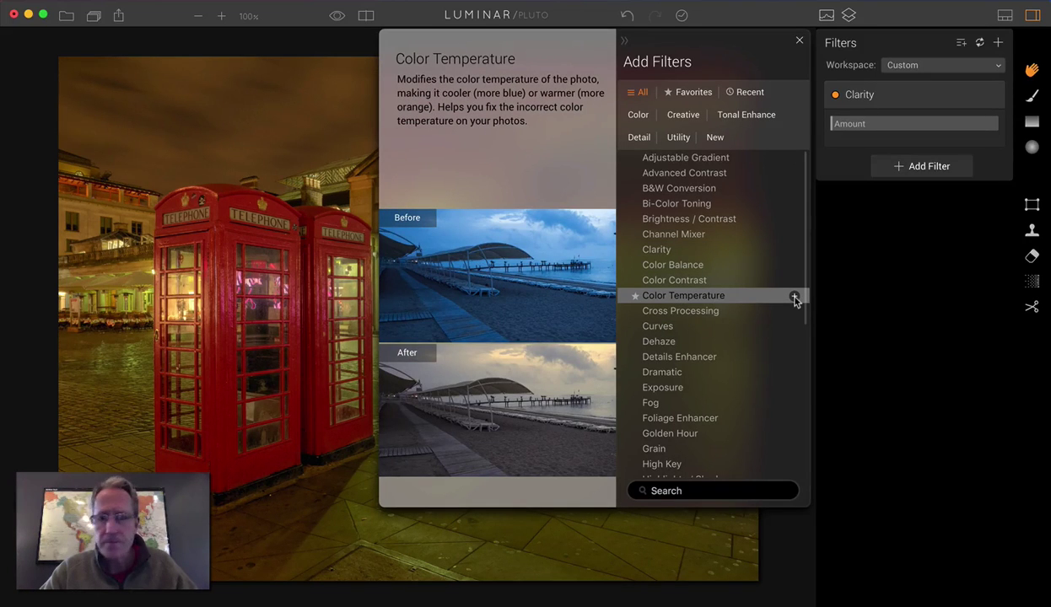
left_click(793, 298)
left_click(794, 265)
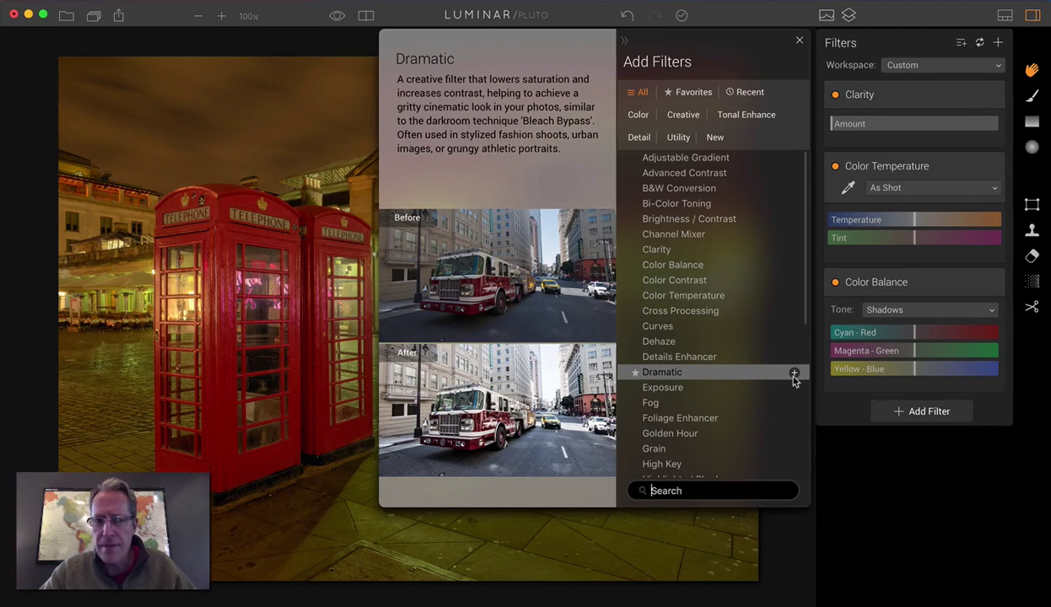
left_click(794, 373)
Add the Image Radiance, Orton Effect, Saturation / Vibrance, Split Color Warmth and Tone filters
scroll(794, 380, "down", 5)
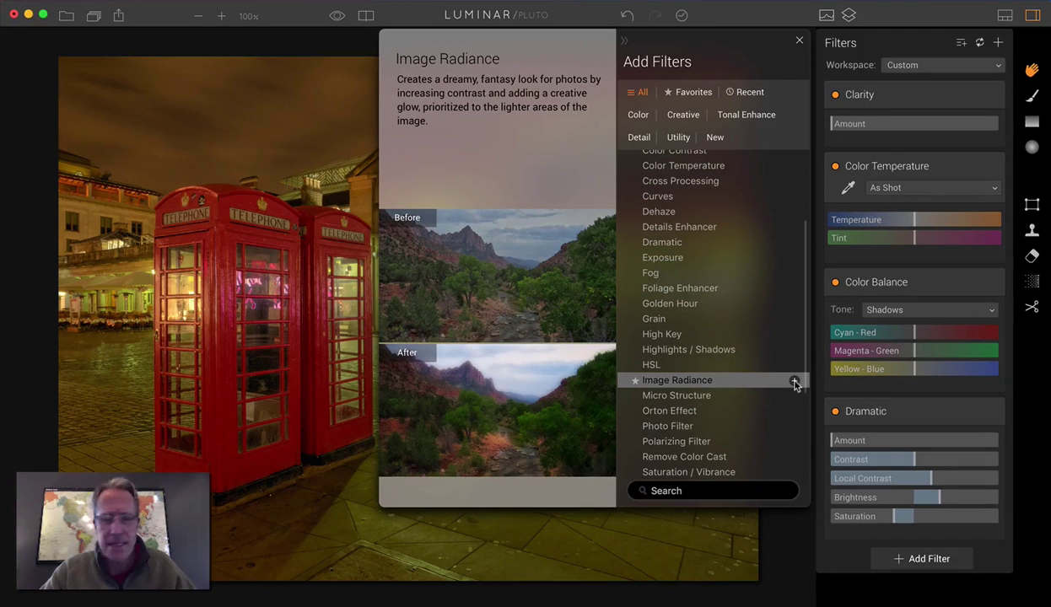
left_click(794, 383)
left_click(794, 412)
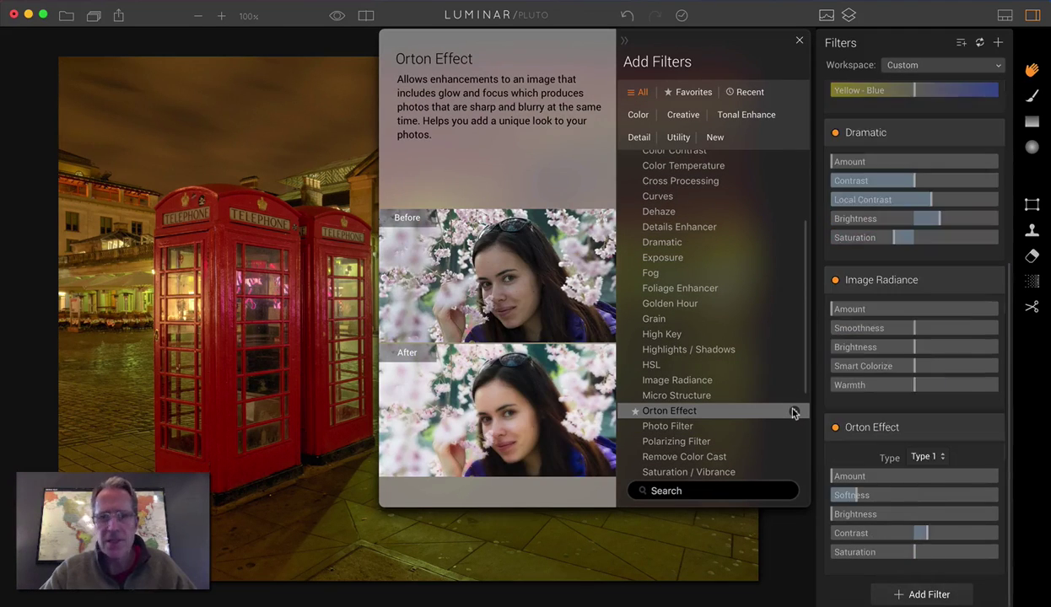
scroll(767, 391, "down", 3)
scroll(766, 390, "down", 2)
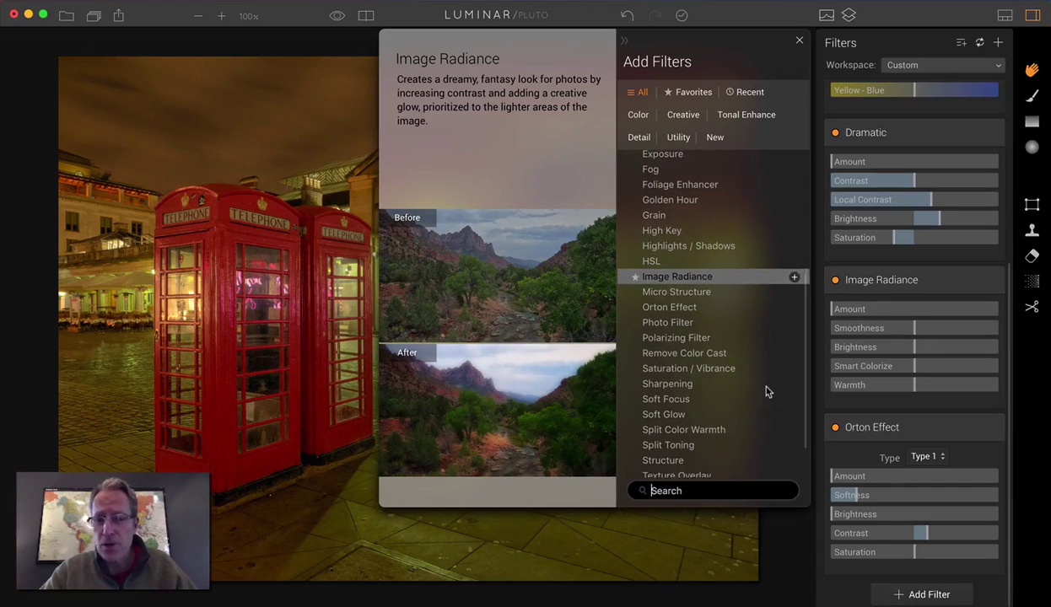
left_click(793, 361)
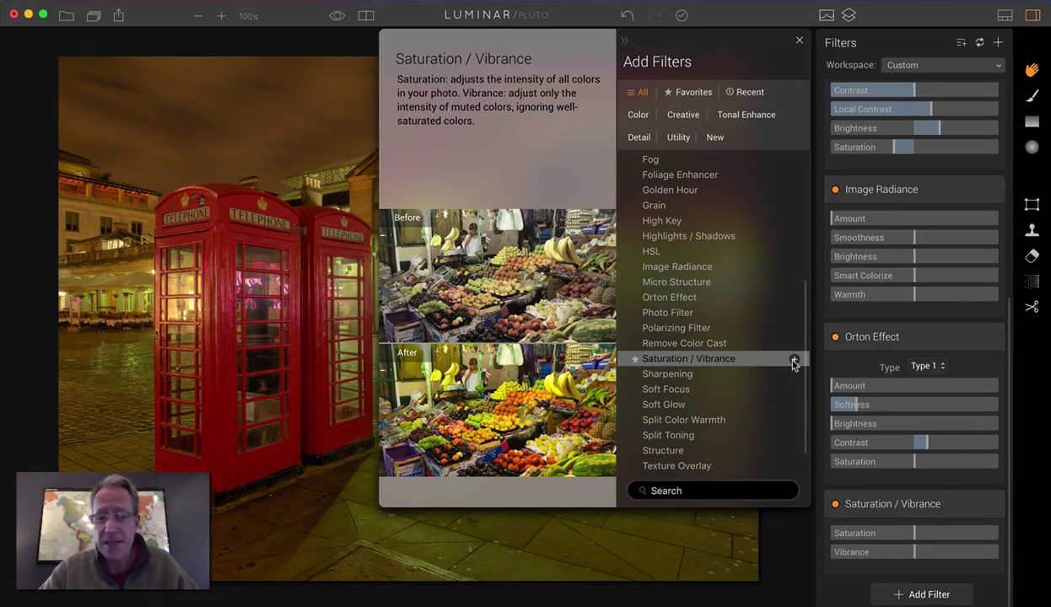
left_click(793, 422)
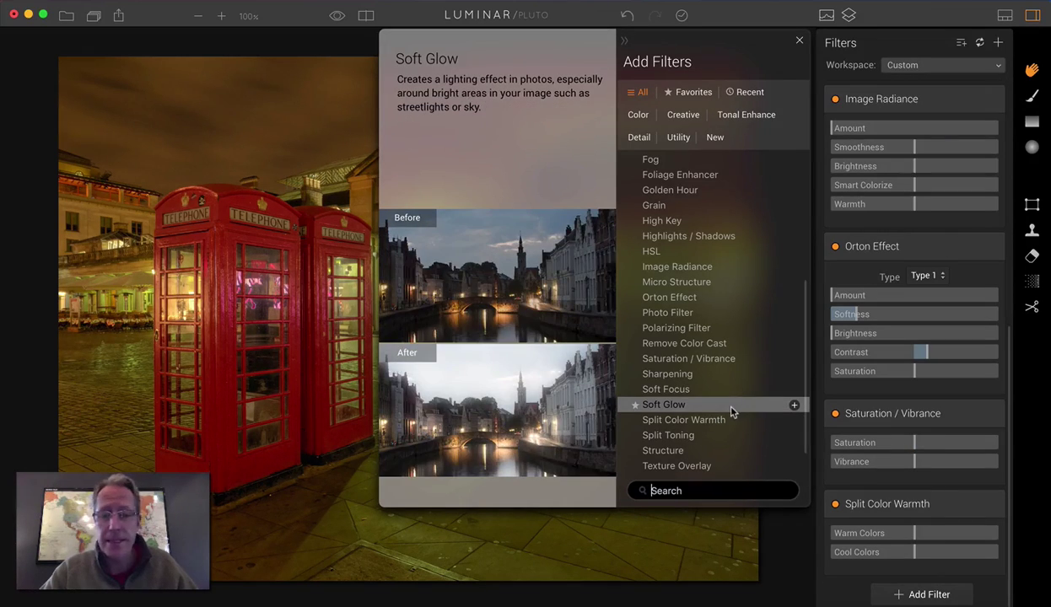
scroll(730, 409, "down", 2)
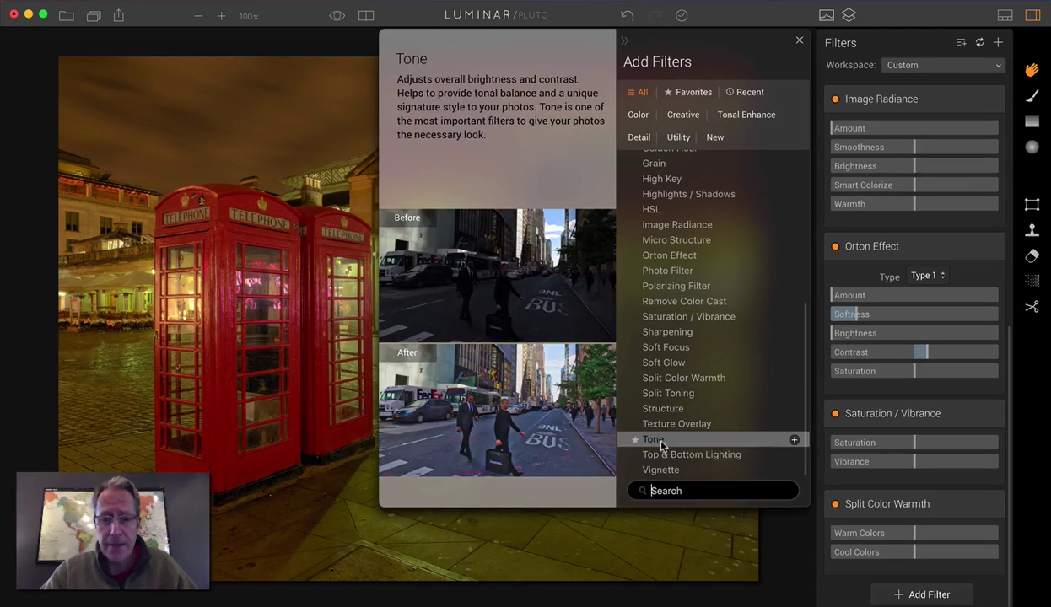
left_click(661, 444)
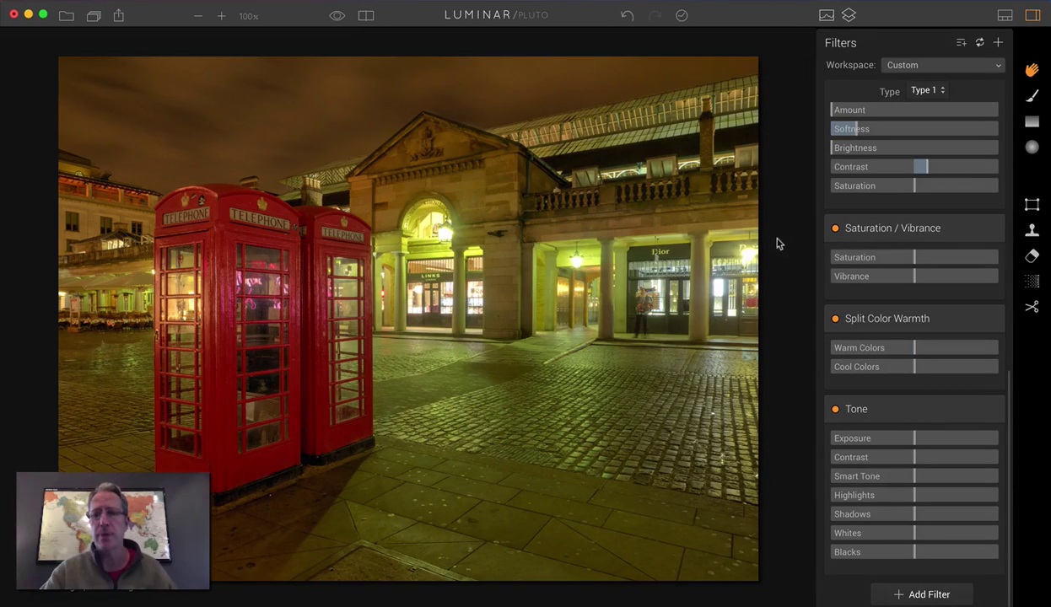
Set Clarity Amount to 29 and Color Temperature to -31 with Tint 14, then view before/after split
scroll(877, 341, "up", 8)
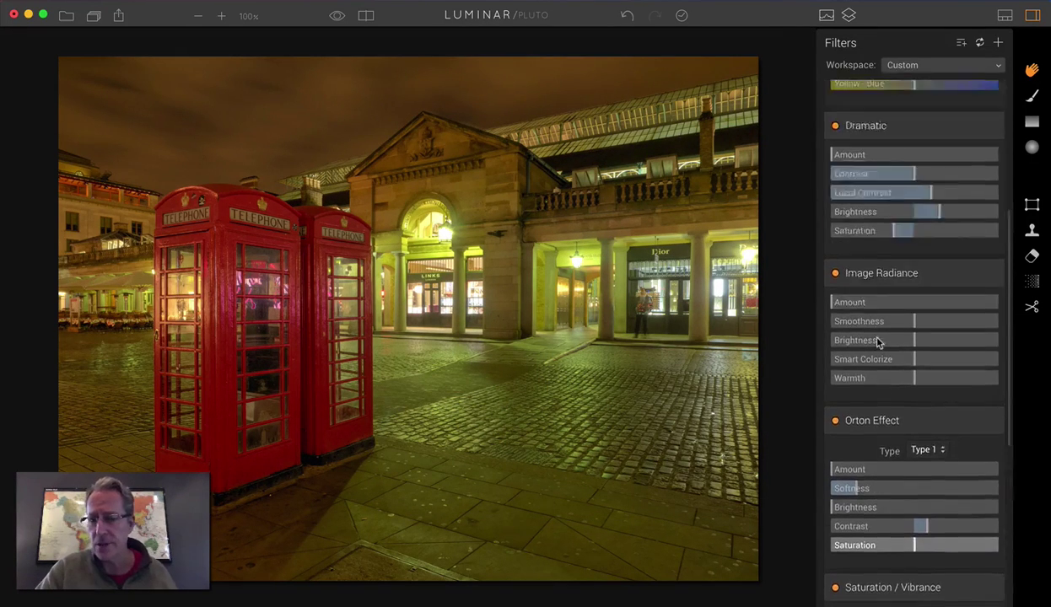
scroll(877, 341, "up", 8)
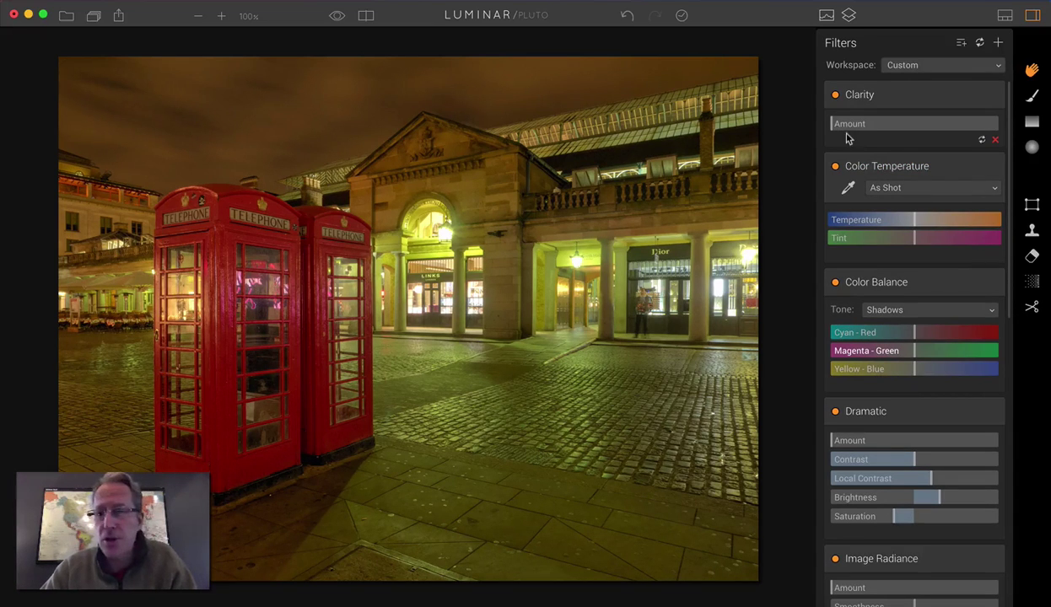
left_click_drag(832, 124, 884, 125)
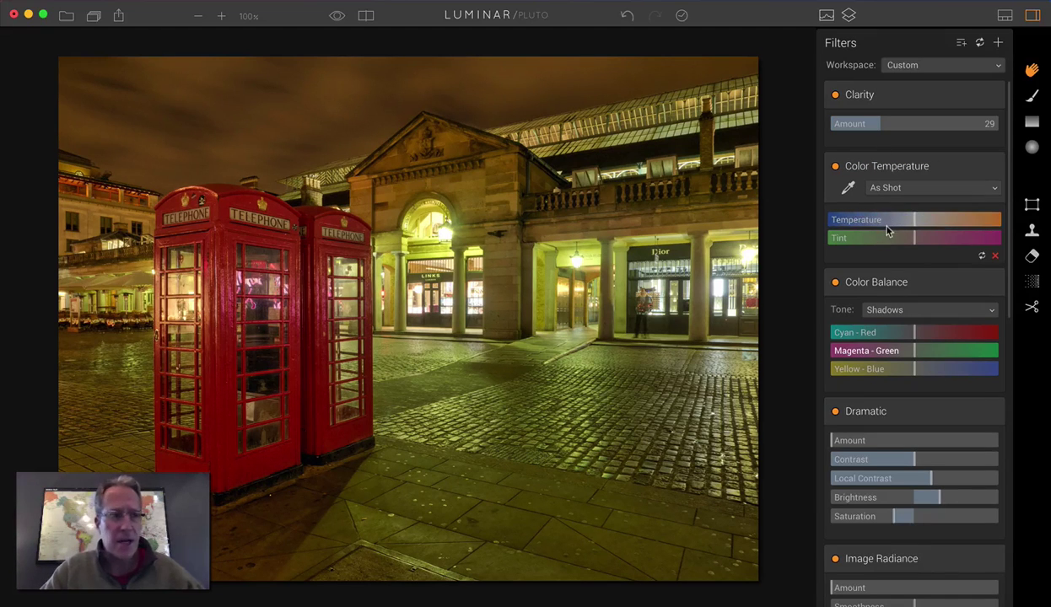
left_click_drag(887, 221, 928, 243)
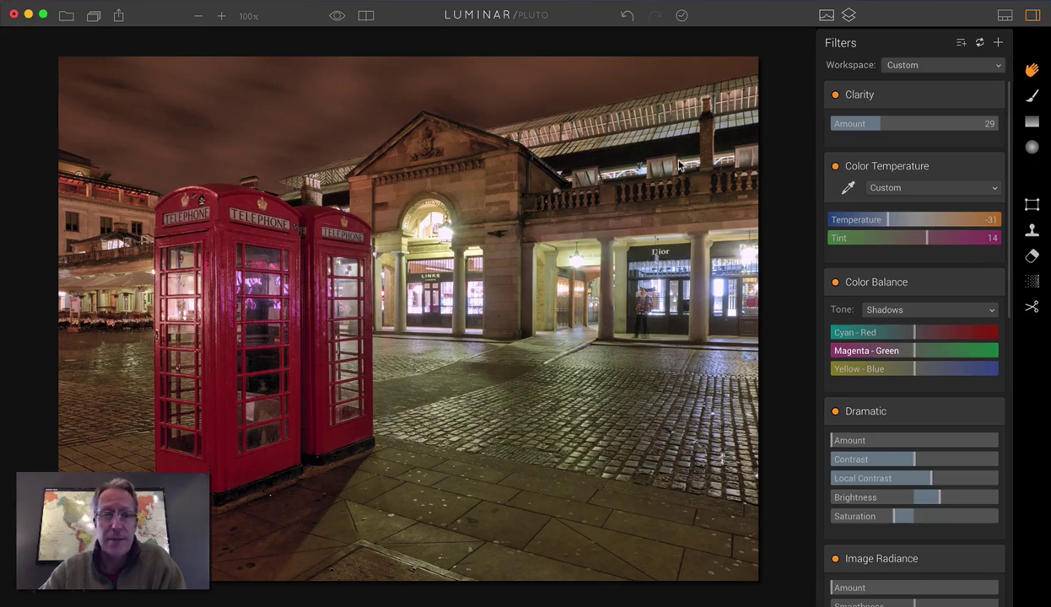
left_click(367, 17)
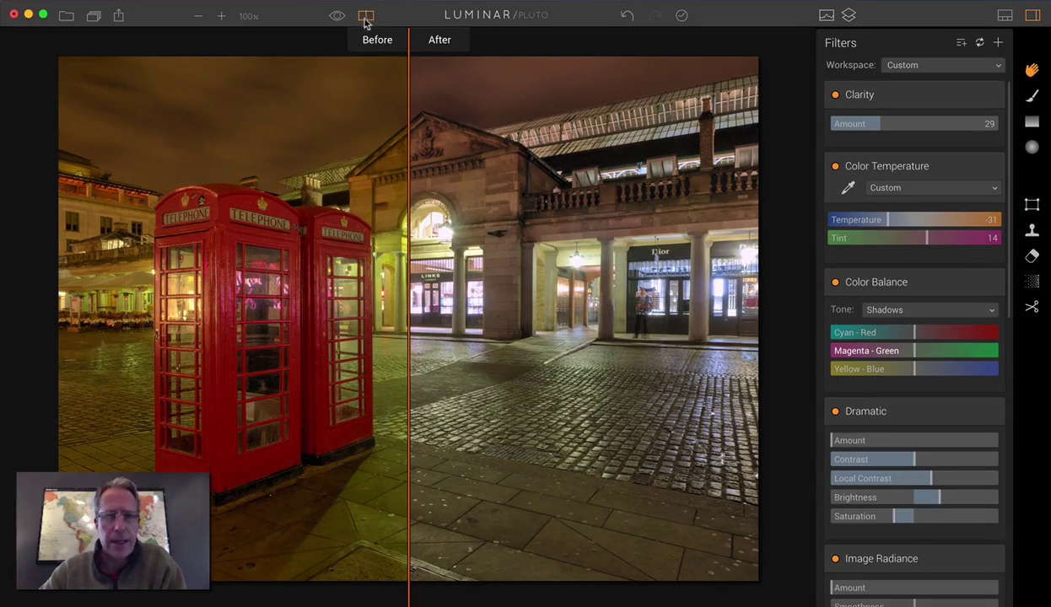
Leave split view and set Color Balance Midtones to Cyan-Red 9, Magenta-Green -11, Yellow-Blue 15
left_click(364, 17)
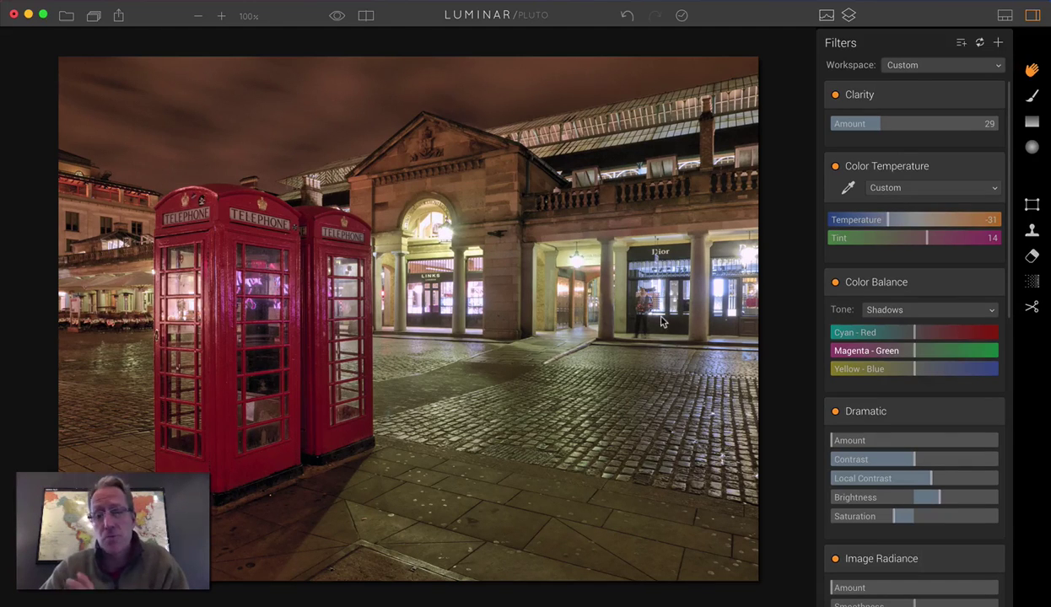
left_click(902, 311)
left_click(898, 352)
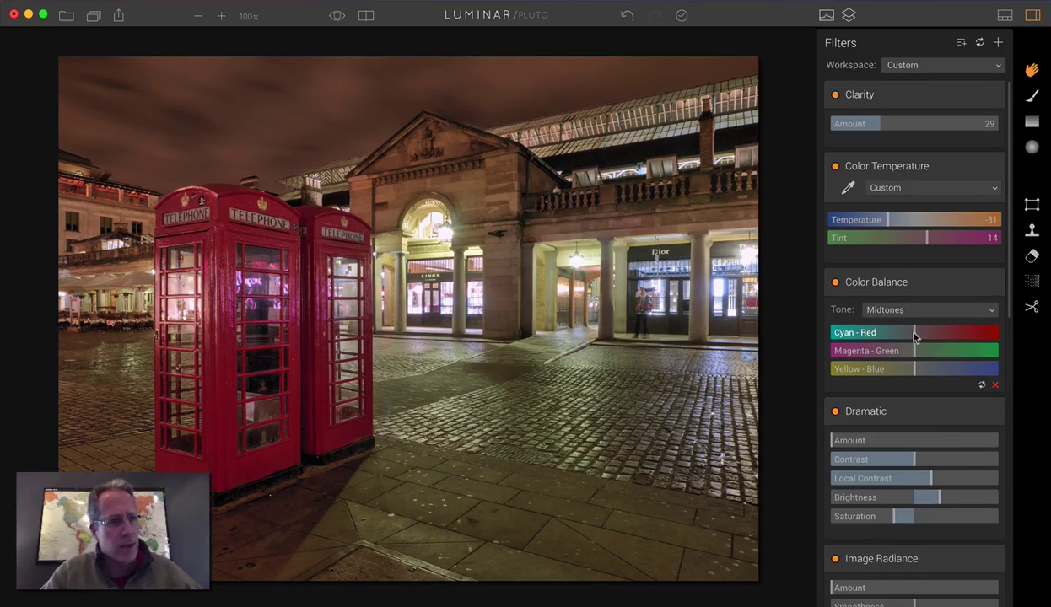
left_click_drag(915, 338, 931, 372)
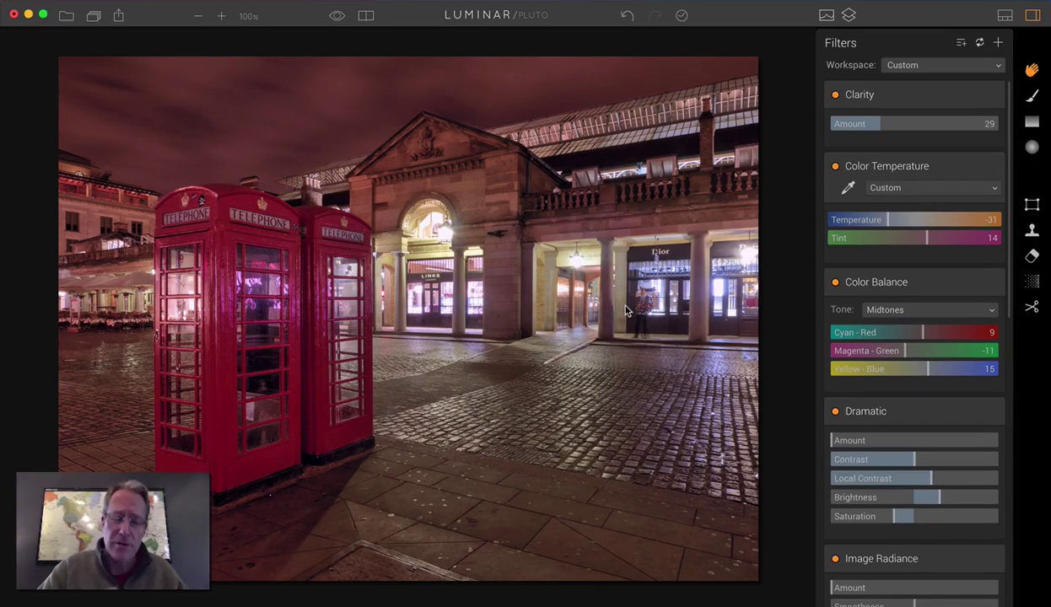
left_click(835, 284)
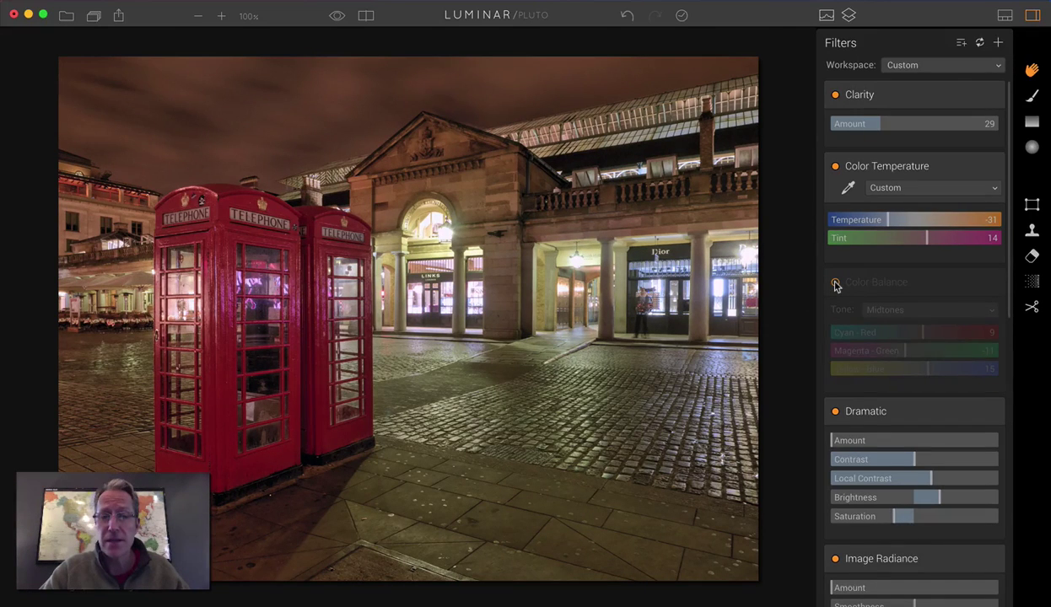
left_click(835, 284)
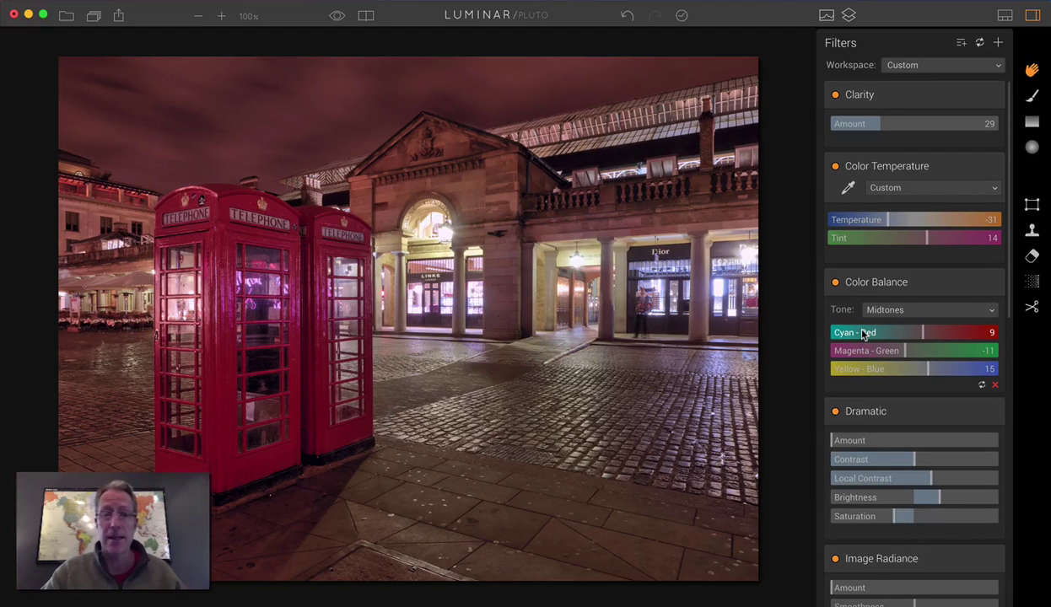
left_click(884, 309)
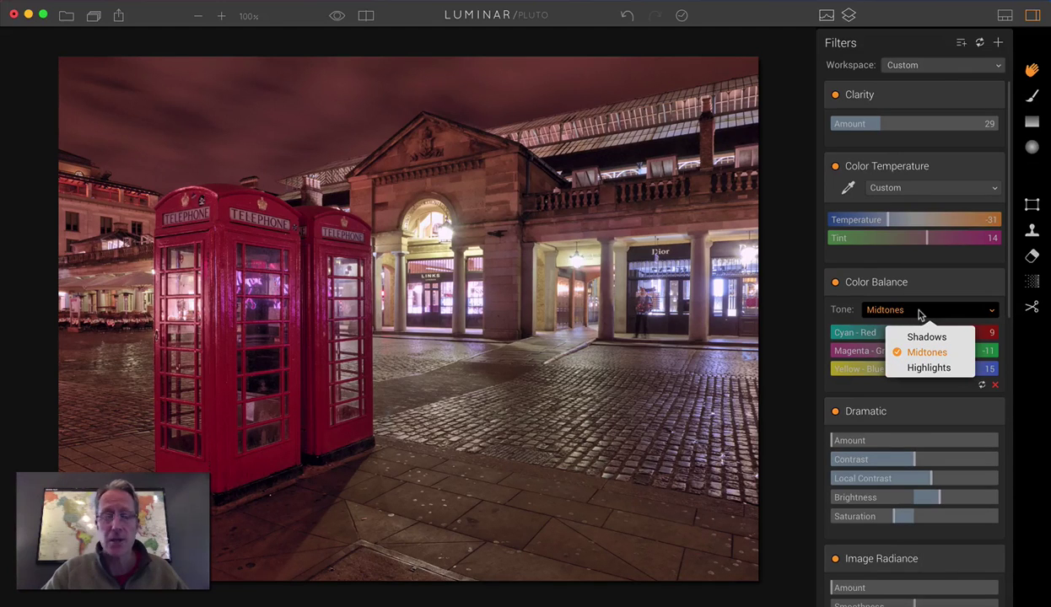
left_click(920, 314)
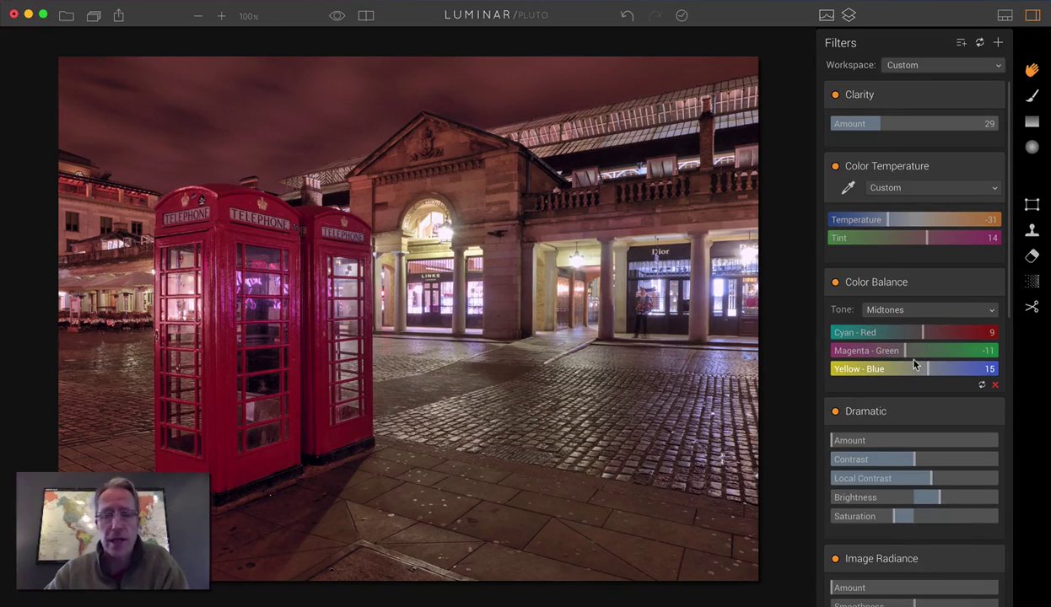
left_click(916, 311)
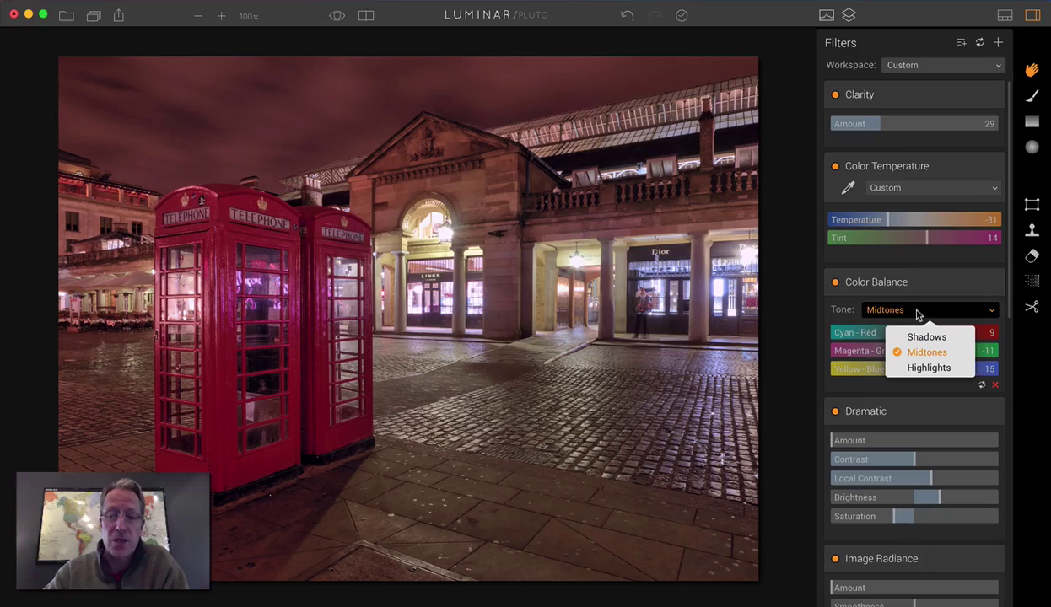
left_click(918, 312)
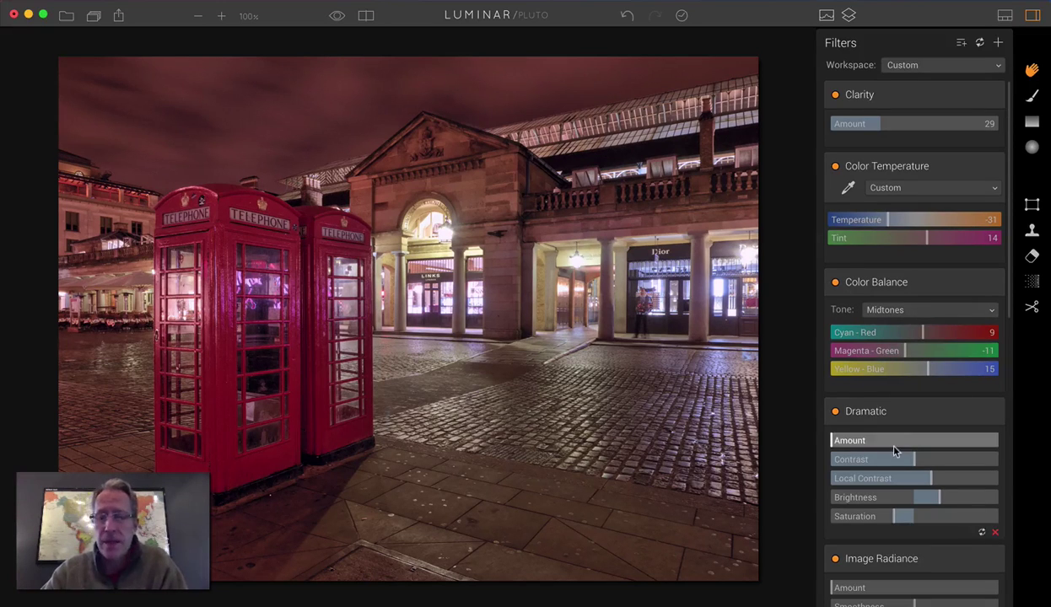
Drag the Dramatic Amount to 35 and the Image Radiance Amount to 30
scroll(894, 452, "down", 5)
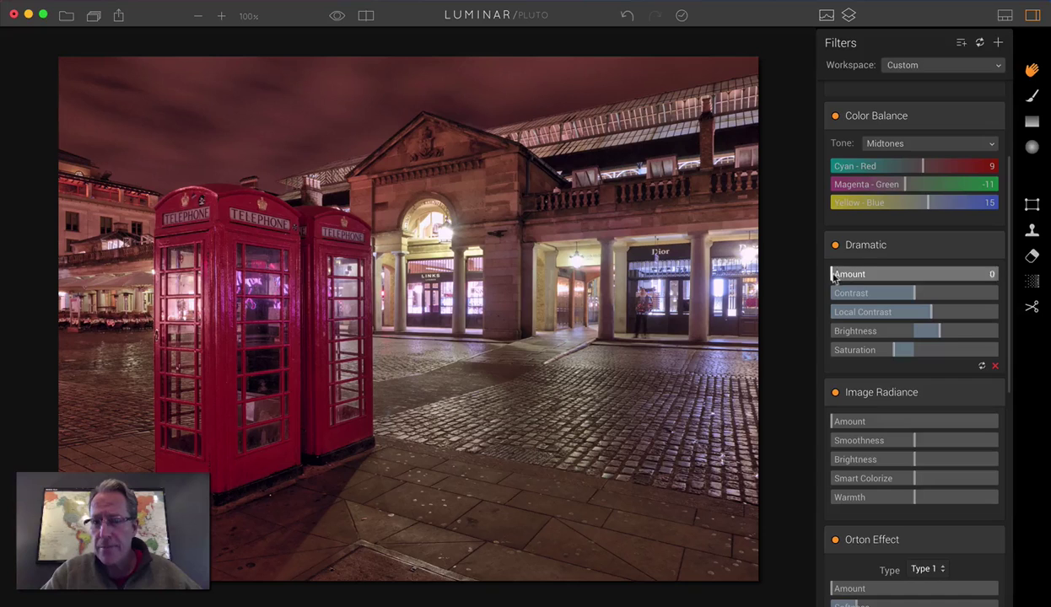
left_click_drag(834, 276, 897, 277)
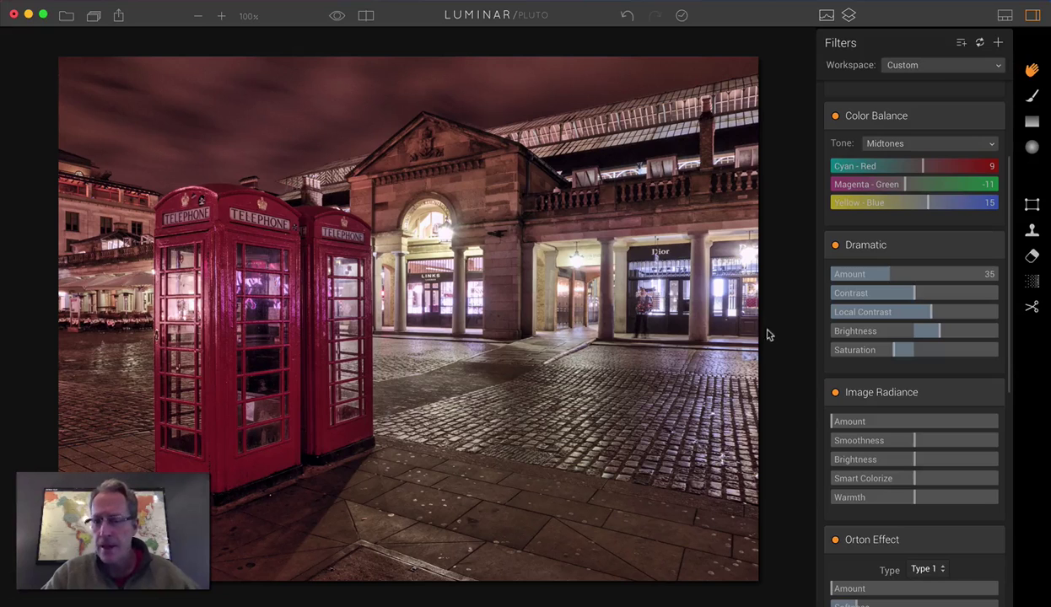
left_click_drag(835, 421, 882, 422)
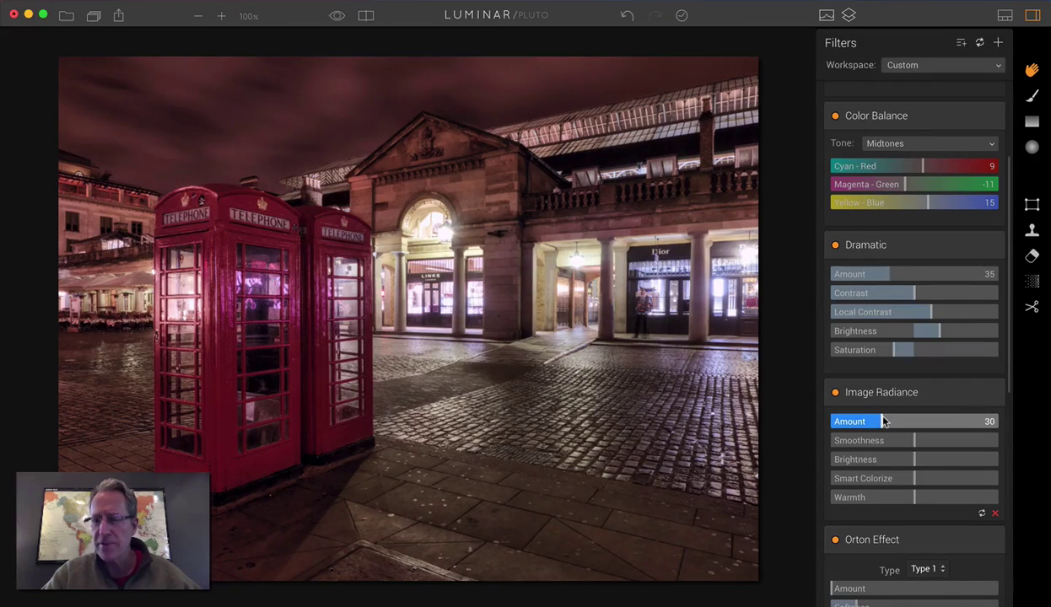
scroll(893, 444, "down", 5)
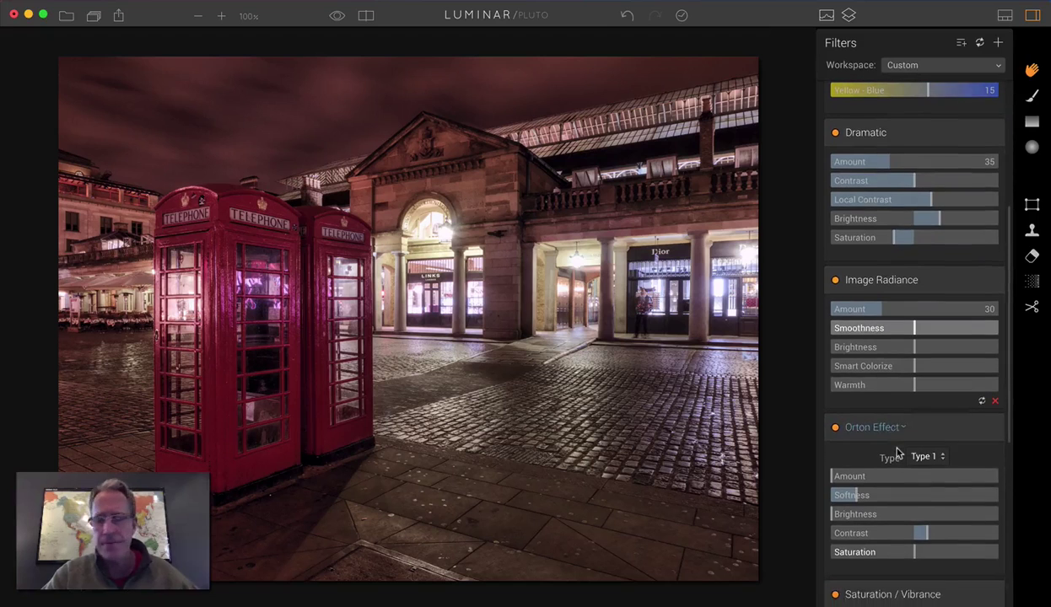
Set the Orton Effect Amount to 25 and Brightness to 15
scroll(896, 445, "down", 4)
left_click_drag(833, 376, 877, 375)
left_click_drag(832, 414, 861, 411)
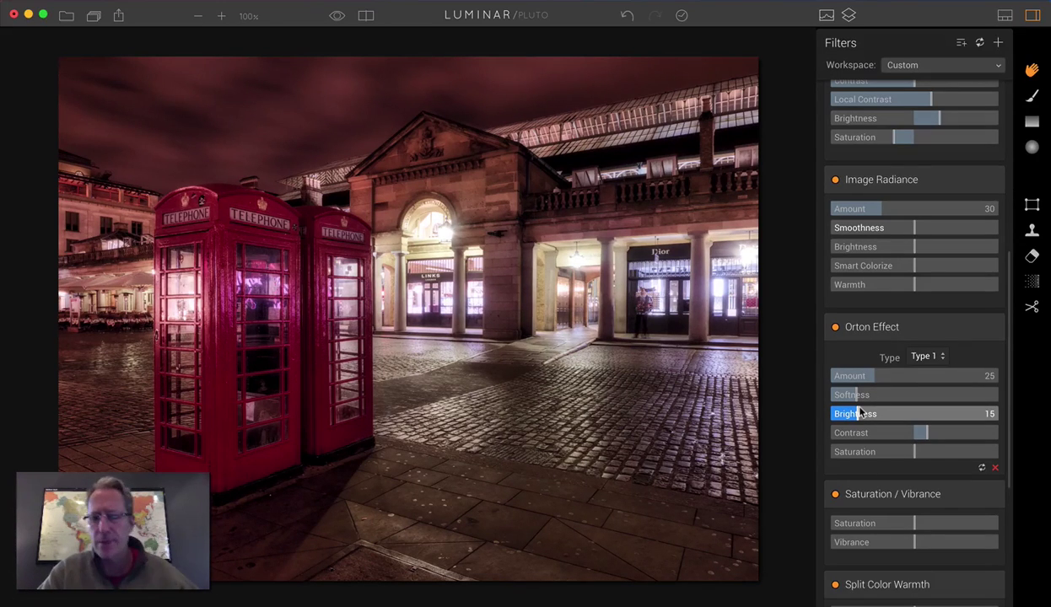
left_click_drag(860, 412, 859, 414)
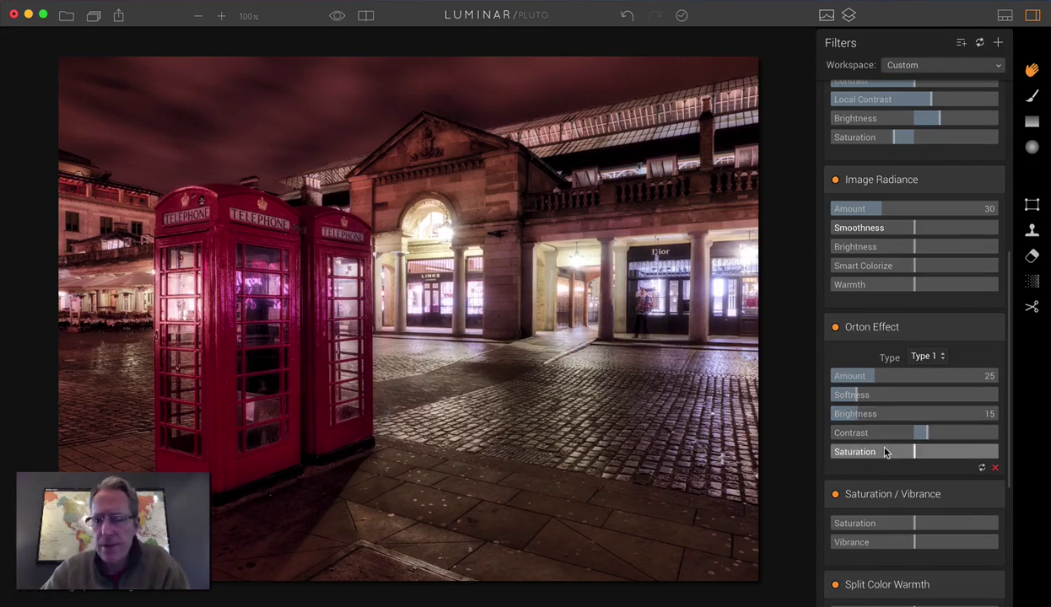
Set the Saturation / Vibrance filter to Saturation -14 and Vibrance 20
scroll(917, 405, "down", 5)
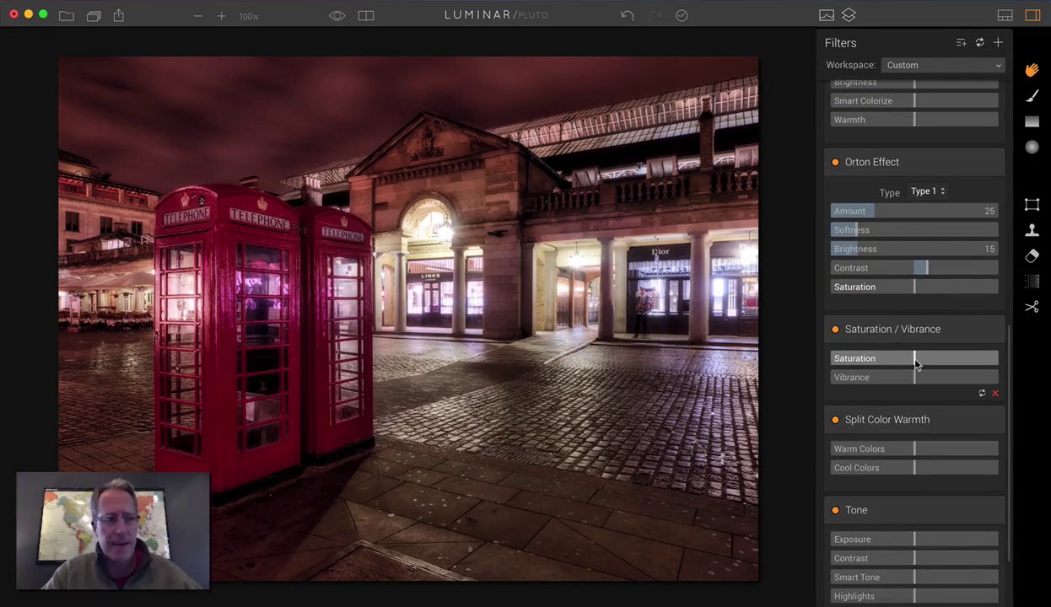
left_click_drag(917, 363, 933, 382)
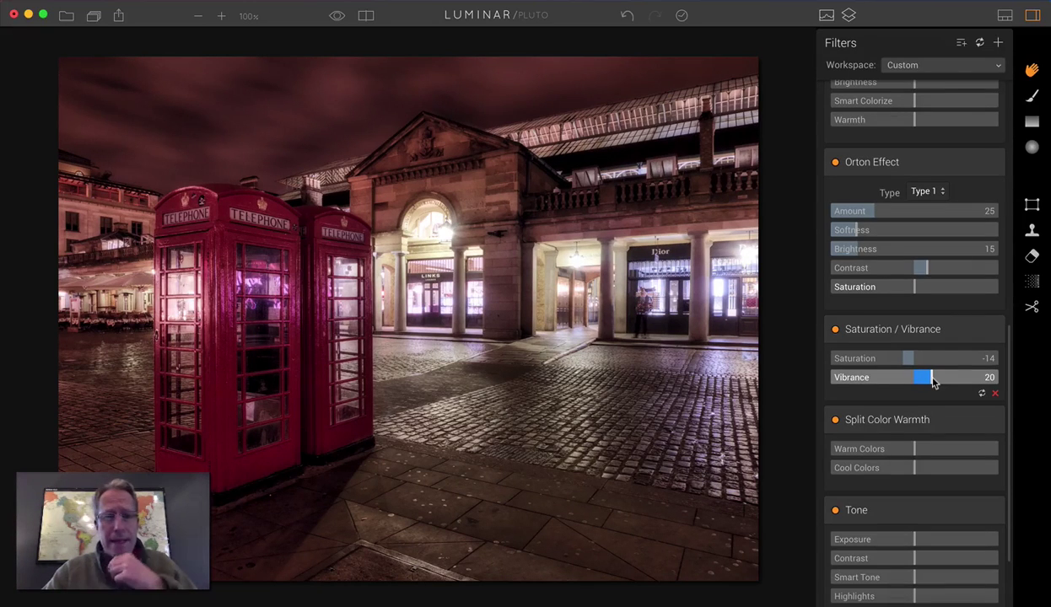
left_click_drag(933, 382, 933, 382)
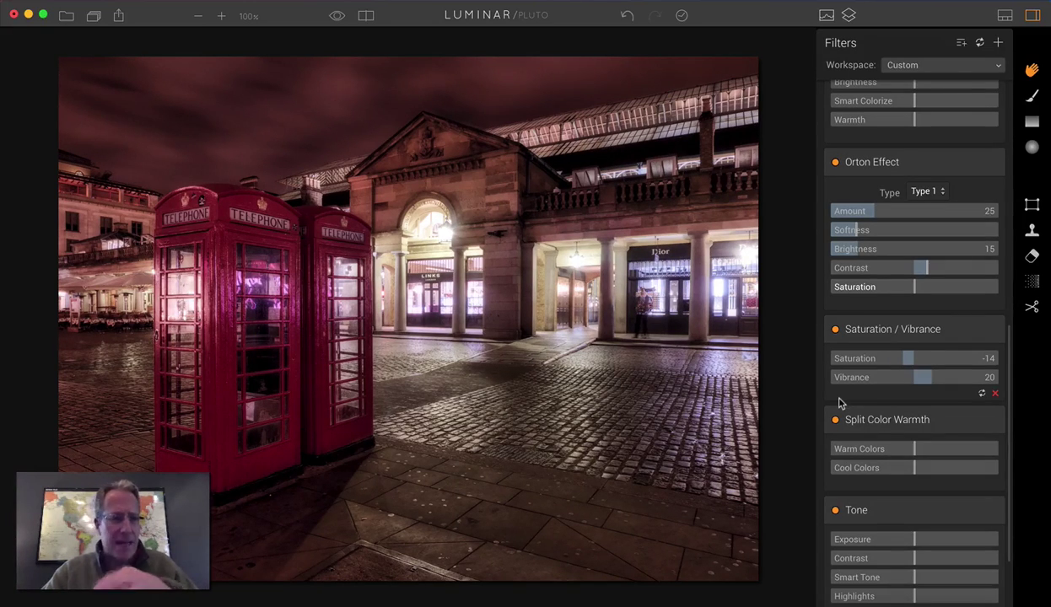
scroll(839, 403, "down", 3)
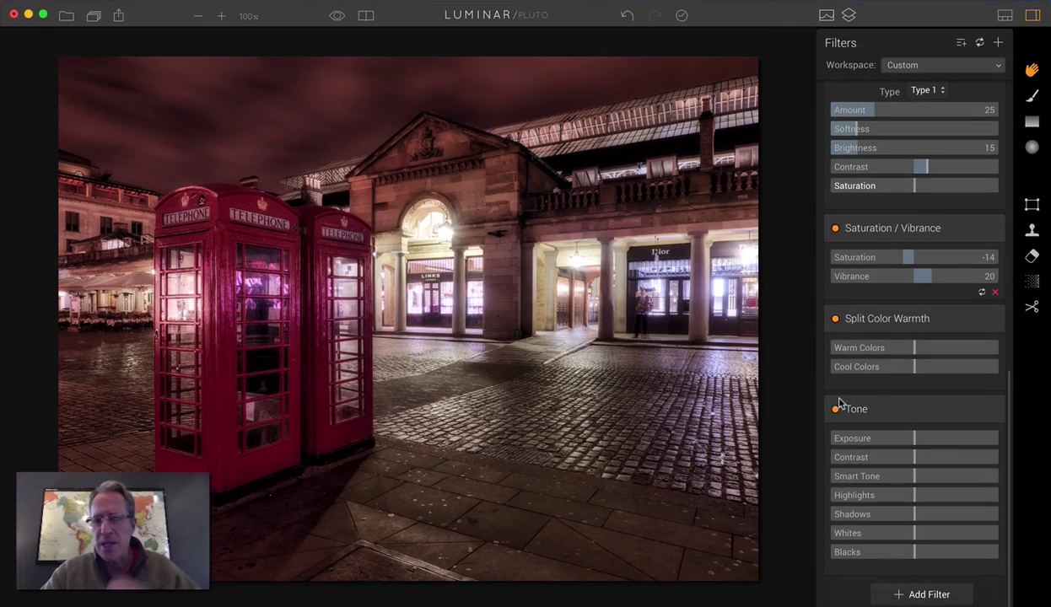
Set Split Color Warmth to Warm Colors -19 and Cool Colors -13
left_click_drag(914, 345, 903, 371)
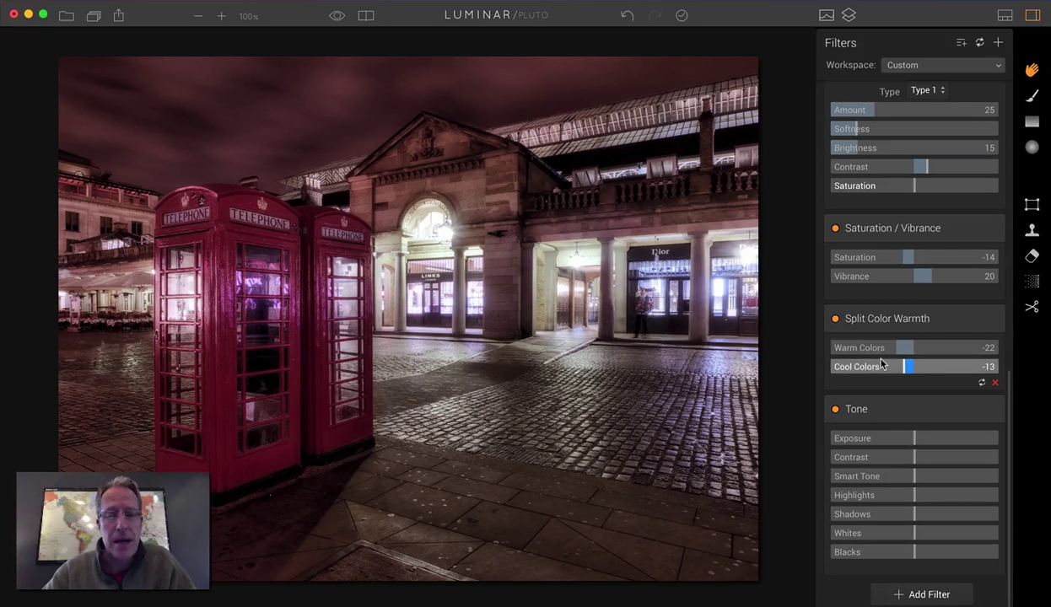
scroll(899, 346, "up", 10)
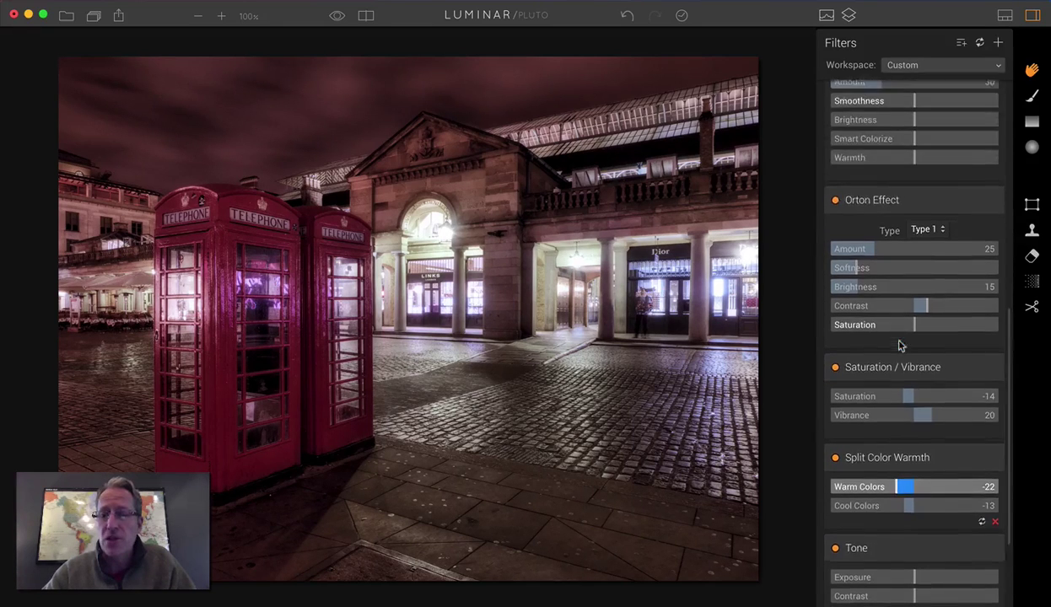
scroll(899, 342, "up", 6)
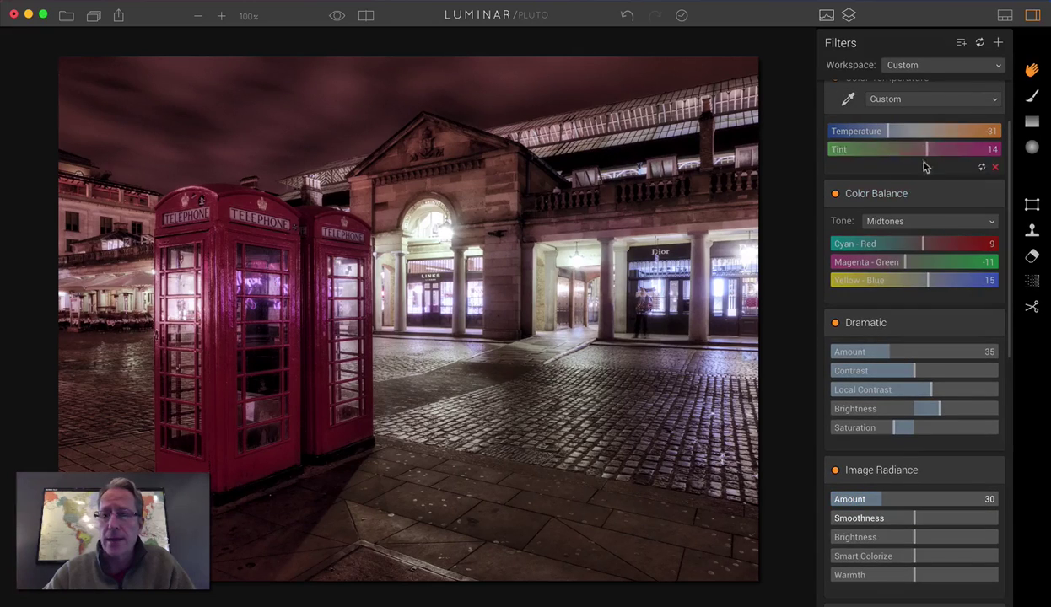
scroll(922, 172, "down", 10)
scroll(910, 379, "down", 6)
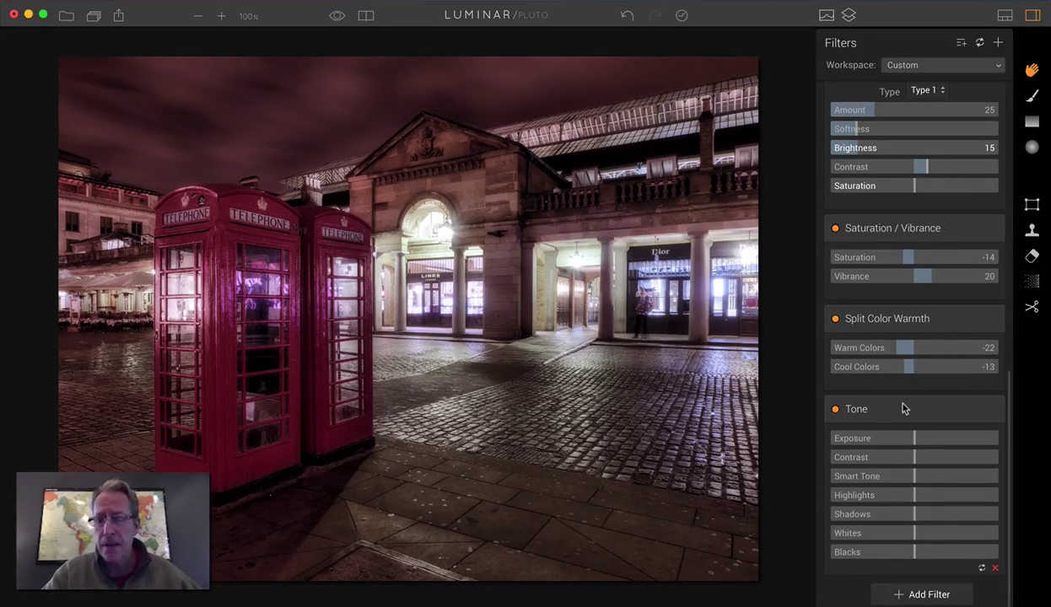
left_click_drag(897, 348, 899, 353)
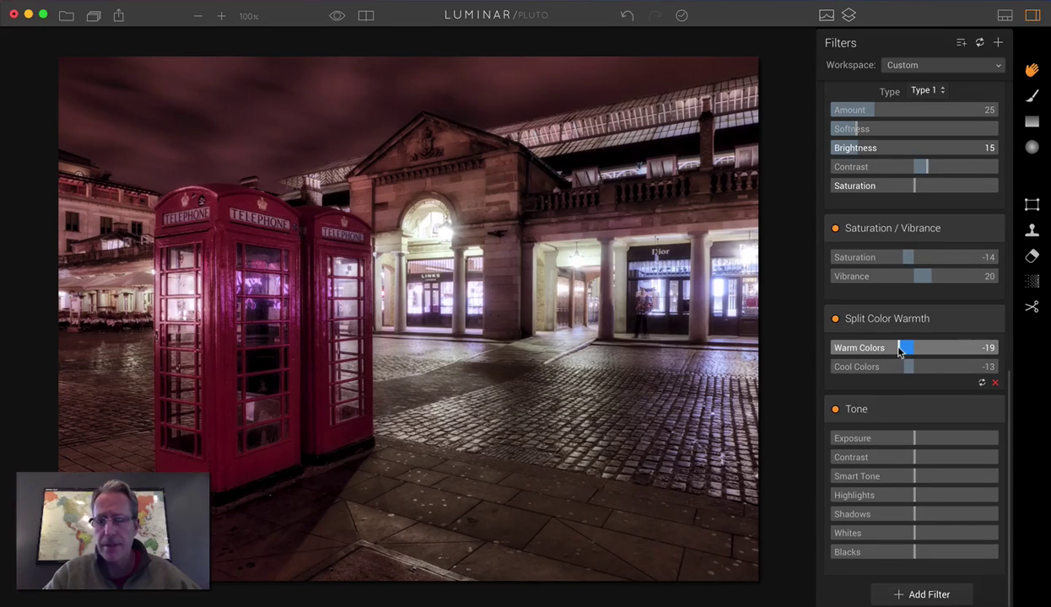
Set Tone Exposure to -0.17 and Smart Tone to -44, toggling the filter off and on to compare
left_click(915, 439)
left_click_drag(915, 439, 911, 438)
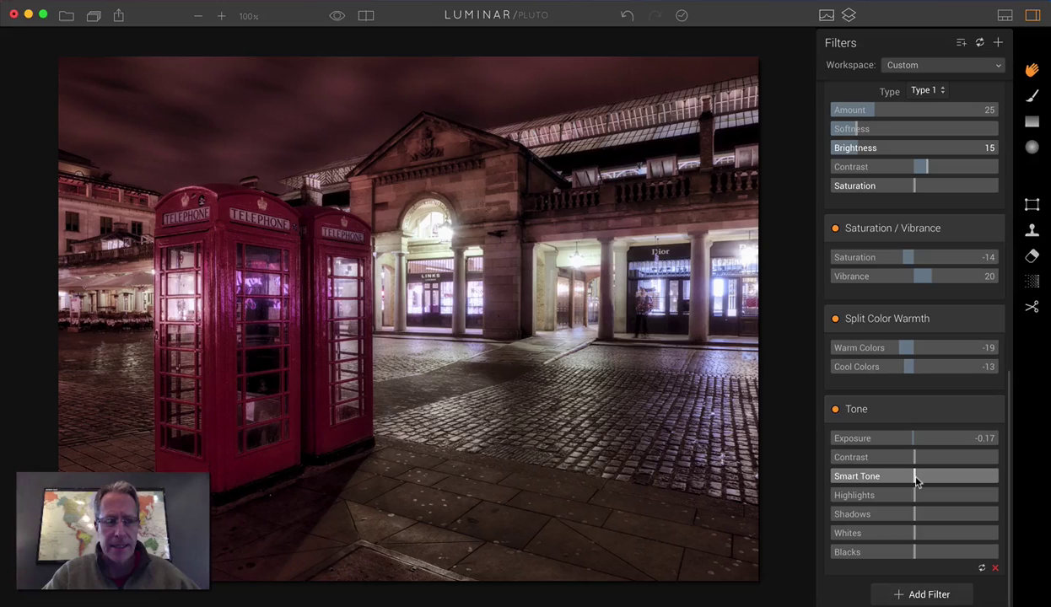
left_click_drag(917, 480, 879, 482)
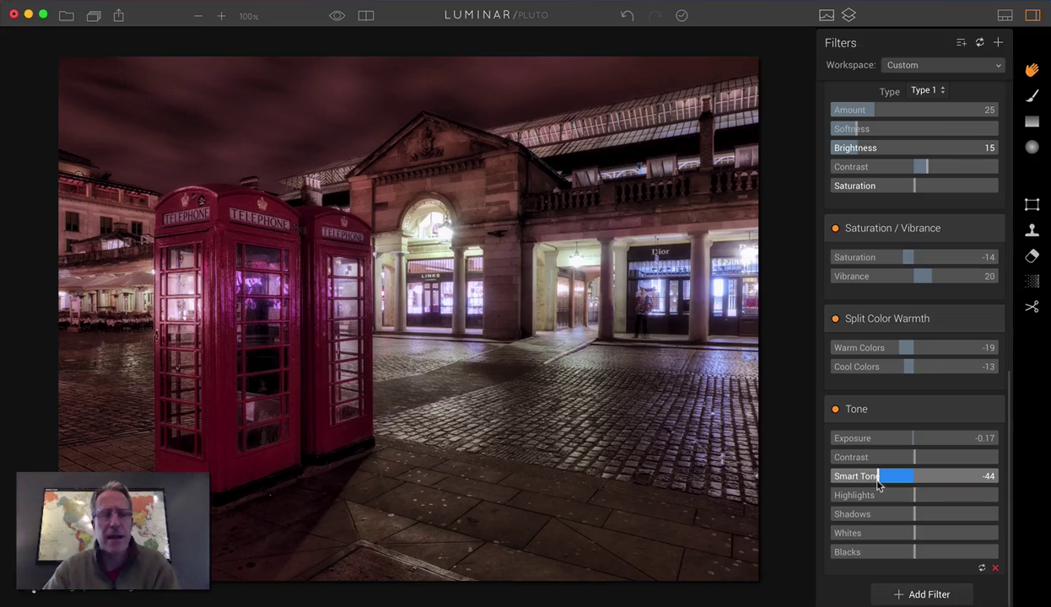
left_click(836, 410)
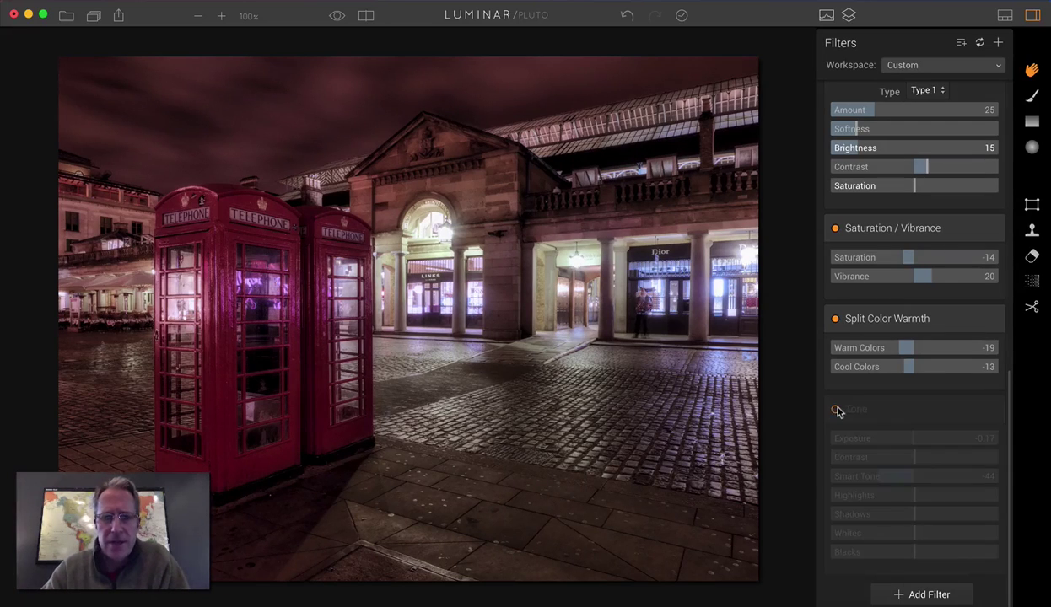
left_click(836, 410)
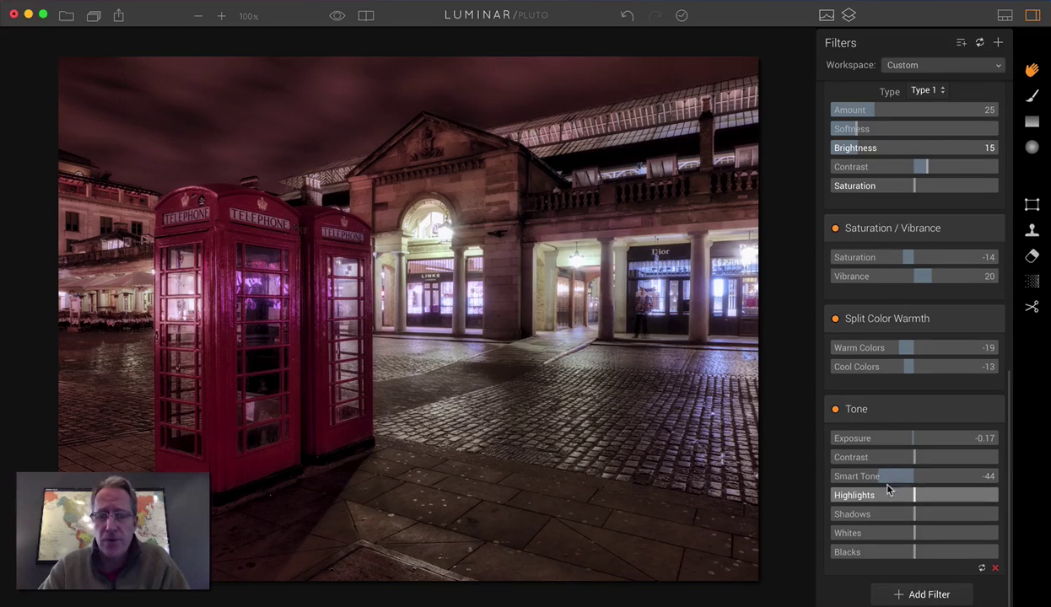
left_click(862, 471)
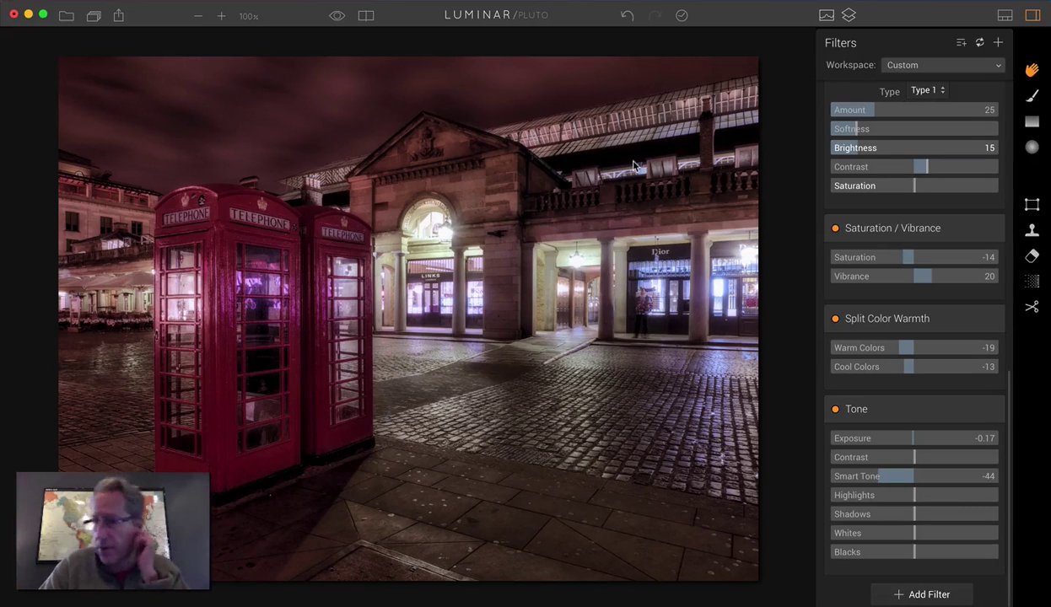
left_click(366, 15)
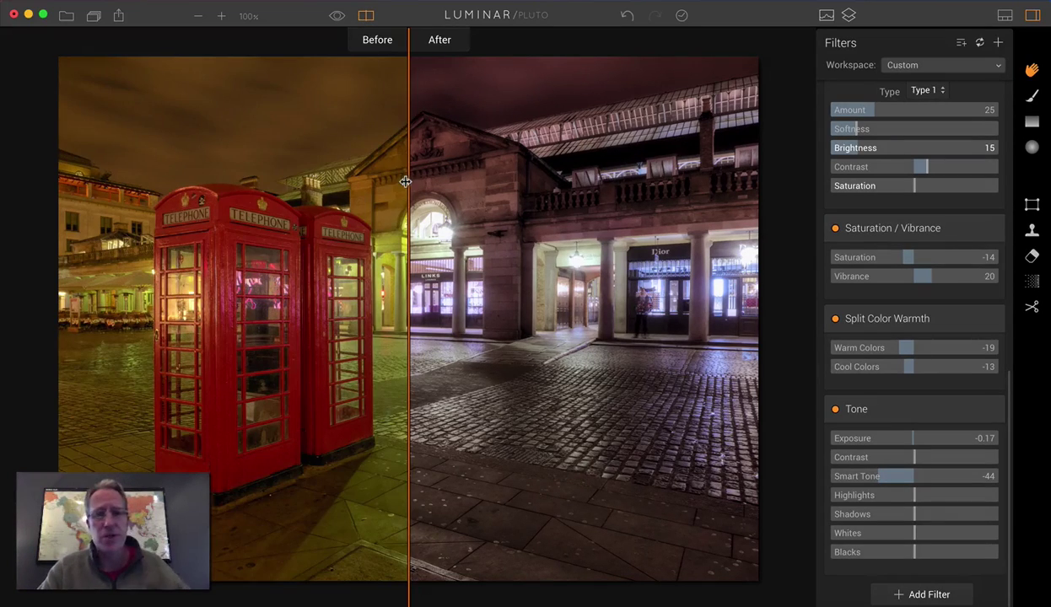
left_click_drag(416, 178, 750, 213)
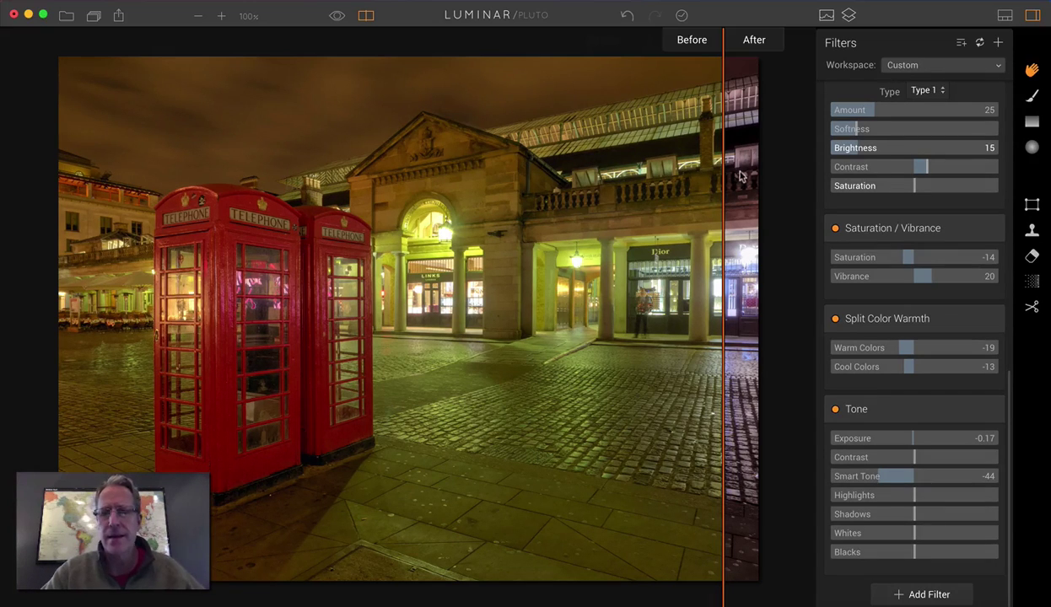
left_click_drag(722, 173, 321, 164)
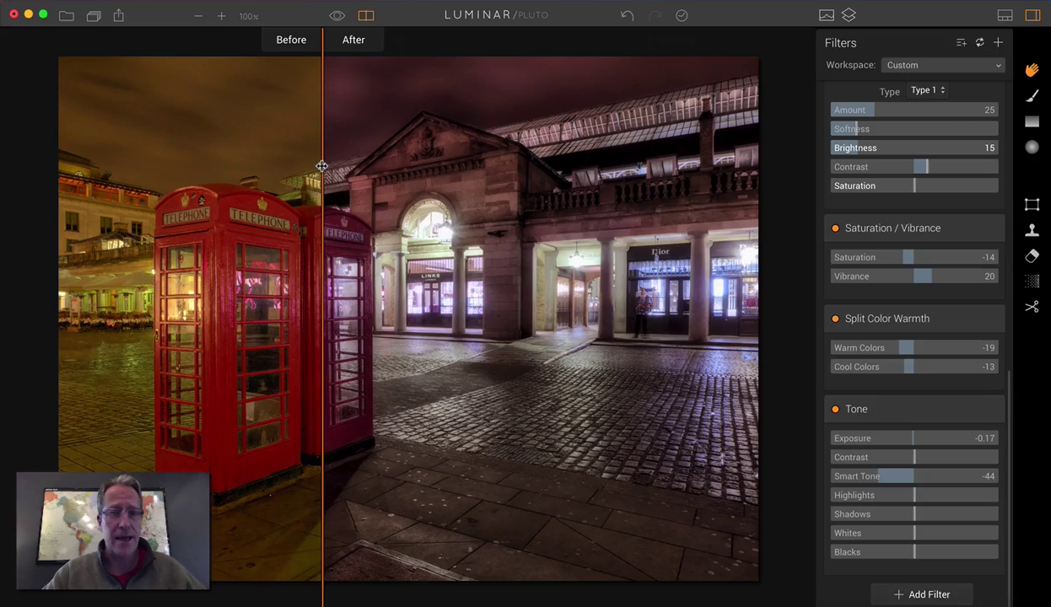
left_click(365, 16)
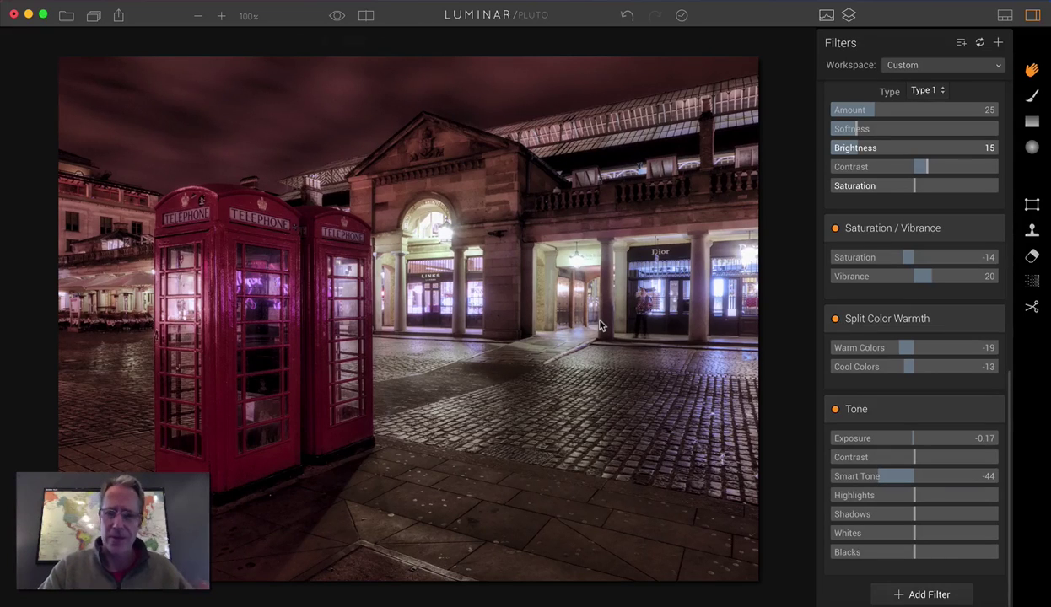
left_click(365, 15)
left_click_drag(322, 154, 699, 159)
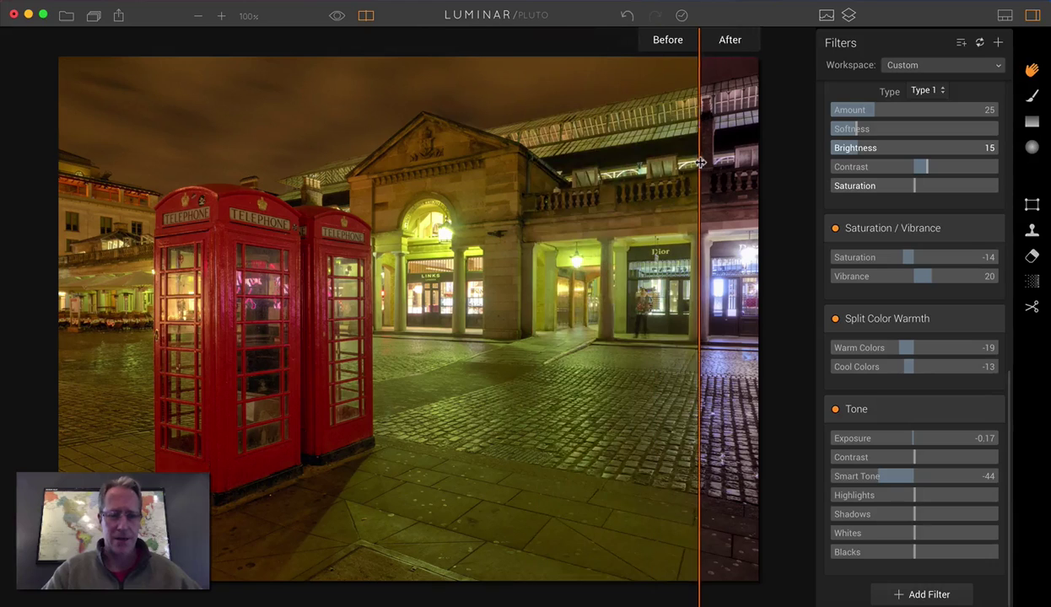
left_click(365, 17)
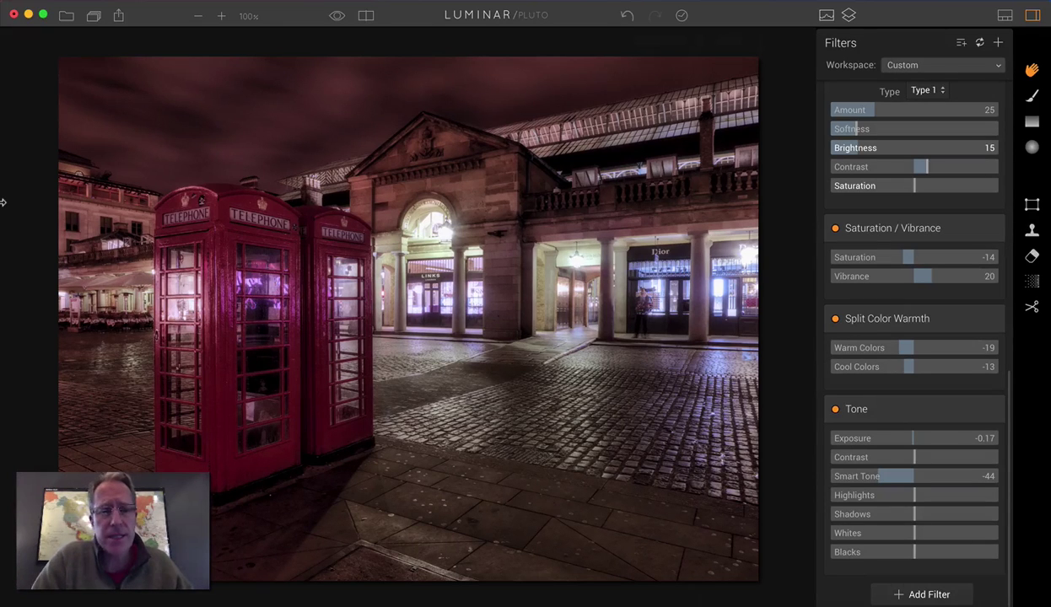
left_click(366, 15)
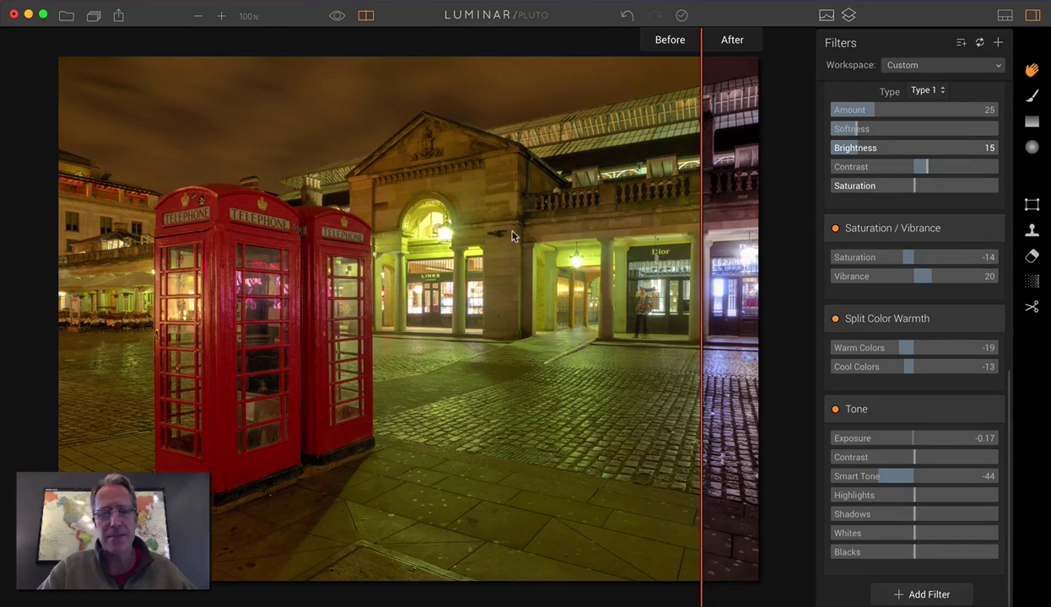
left_click(365, 16)
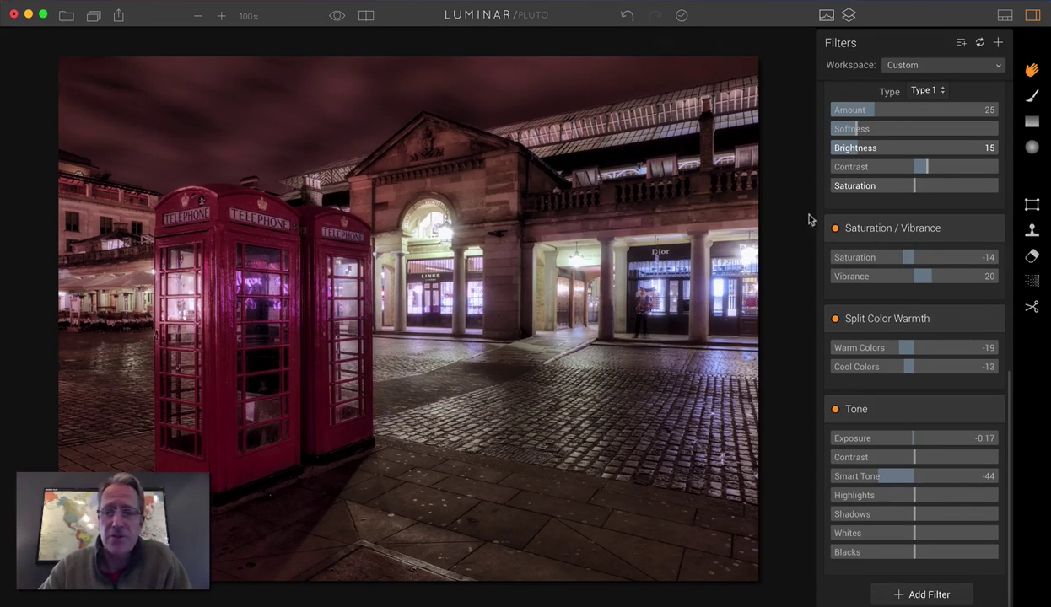
scroll(837, 268, "up", 10)
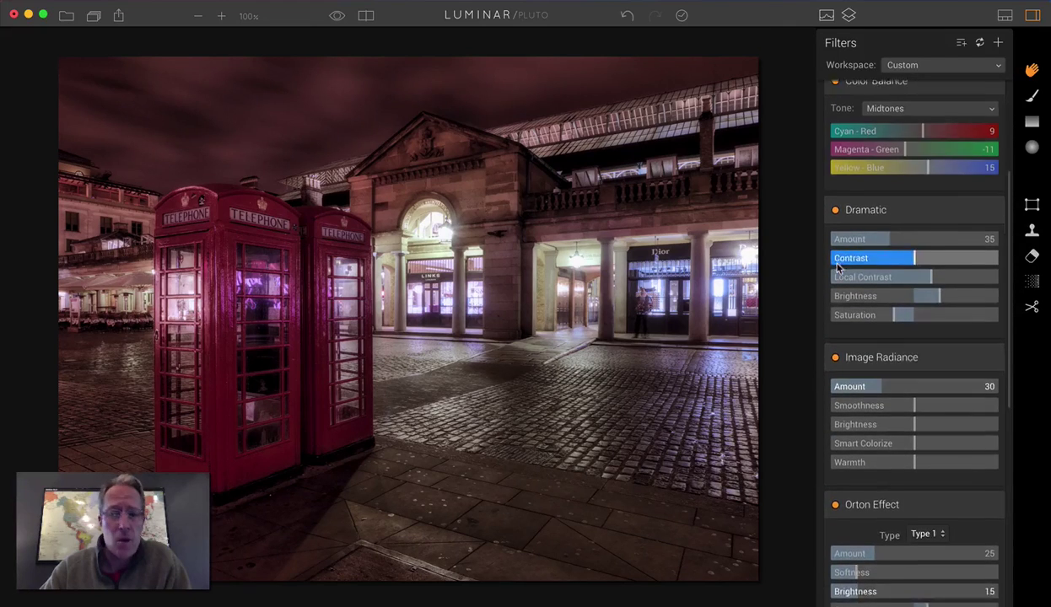
scroll(838, 268, "down", 10)
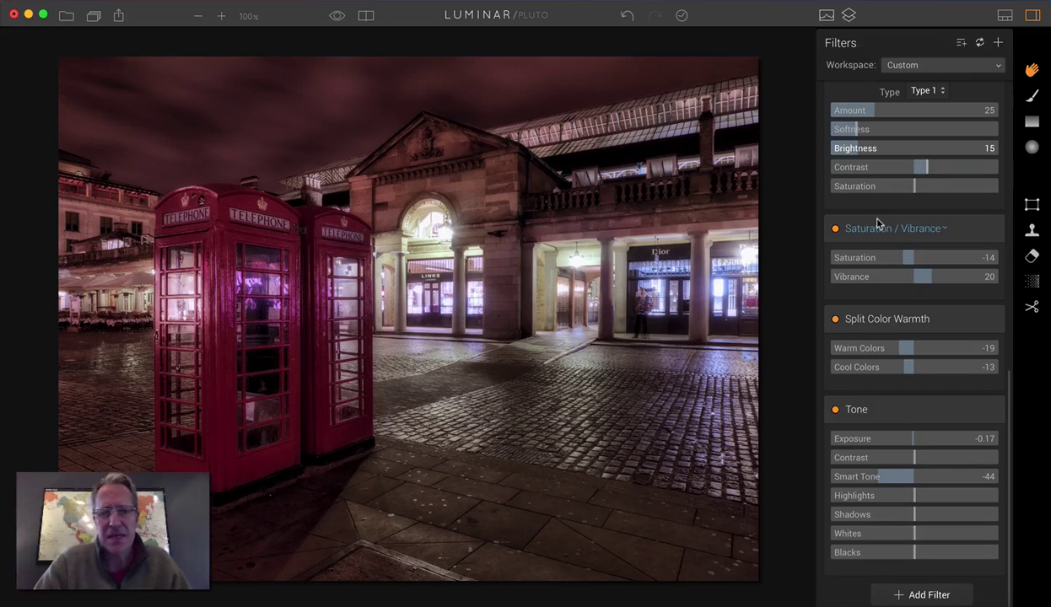
left_click(366, 15)
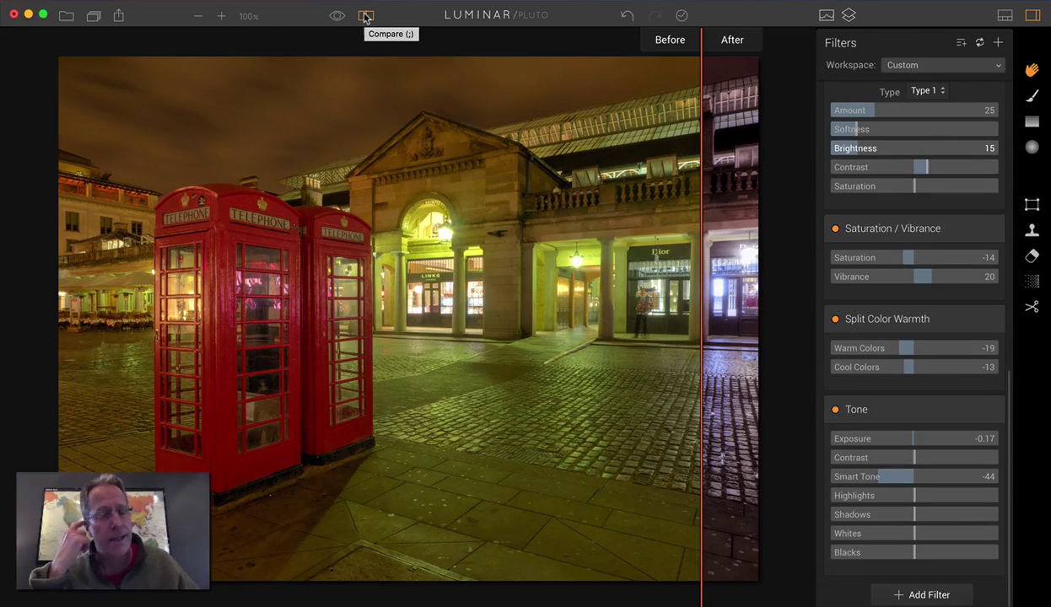
left_click(365, 16)
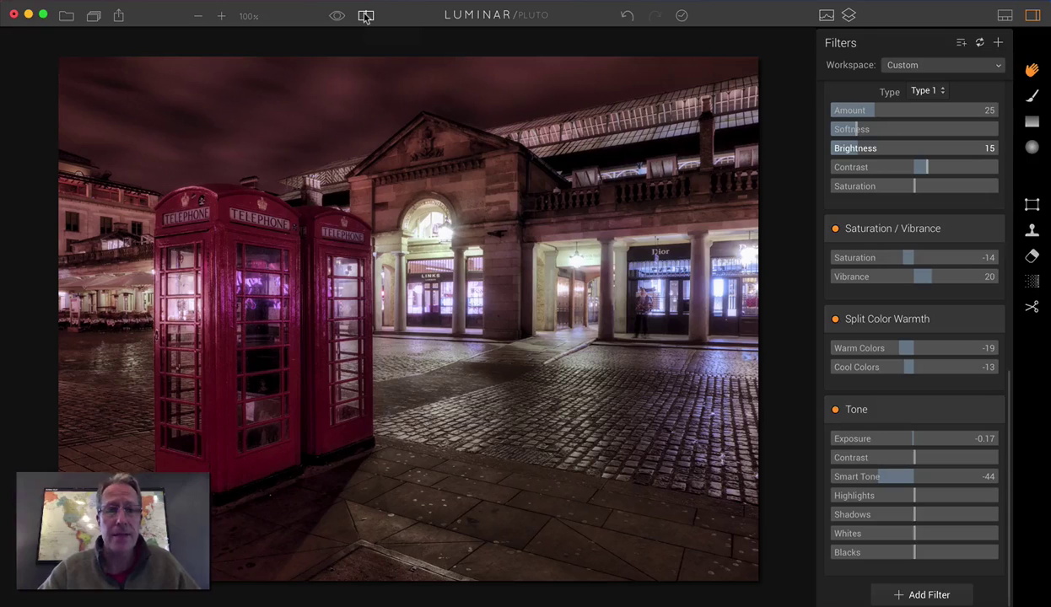